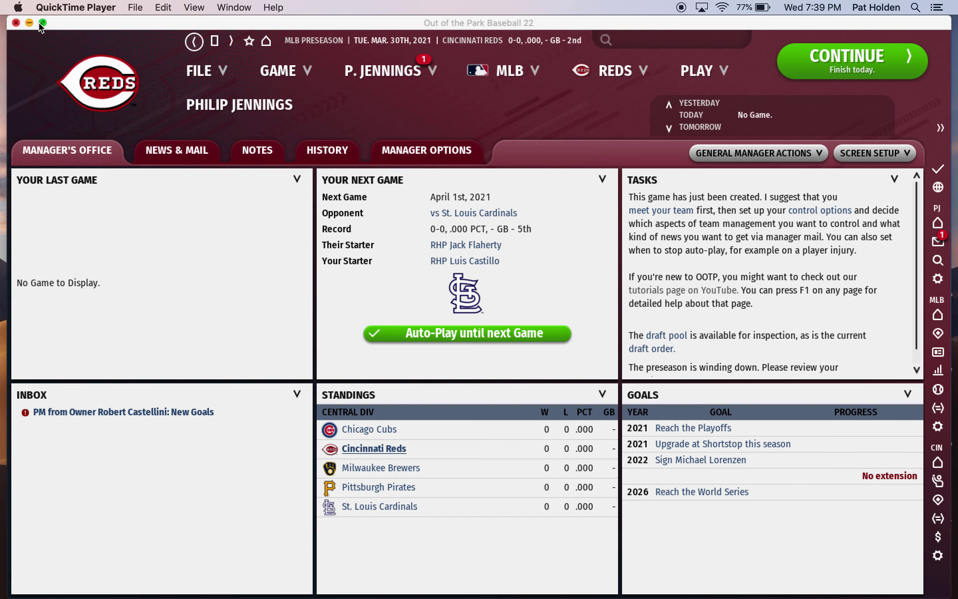
- Switch the game window to full screen and bring up the GAME menu
{"action": "left_click", "coordinate": [42, 23]}
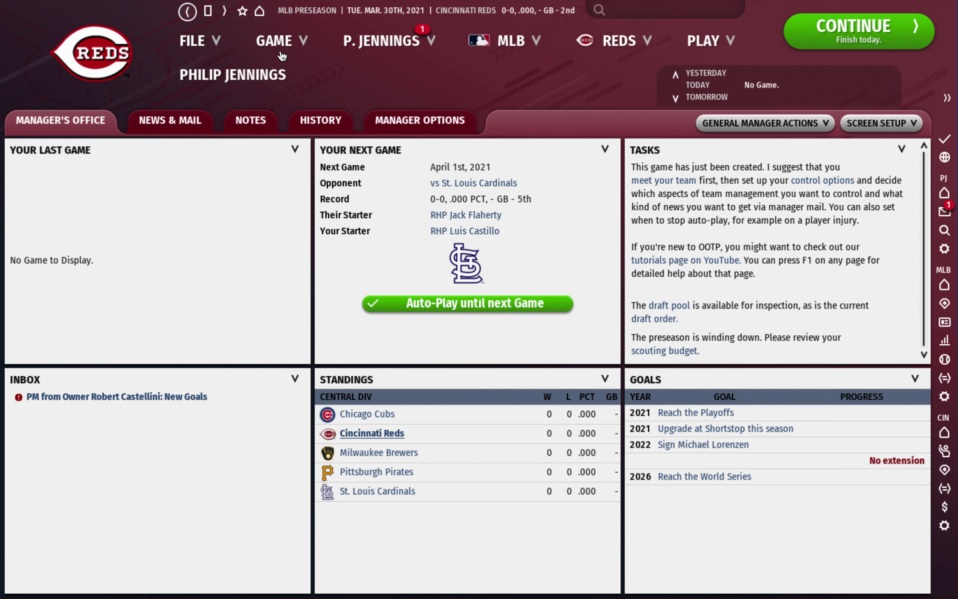
{"action": "left_click", "coordinate": [281, 45]}
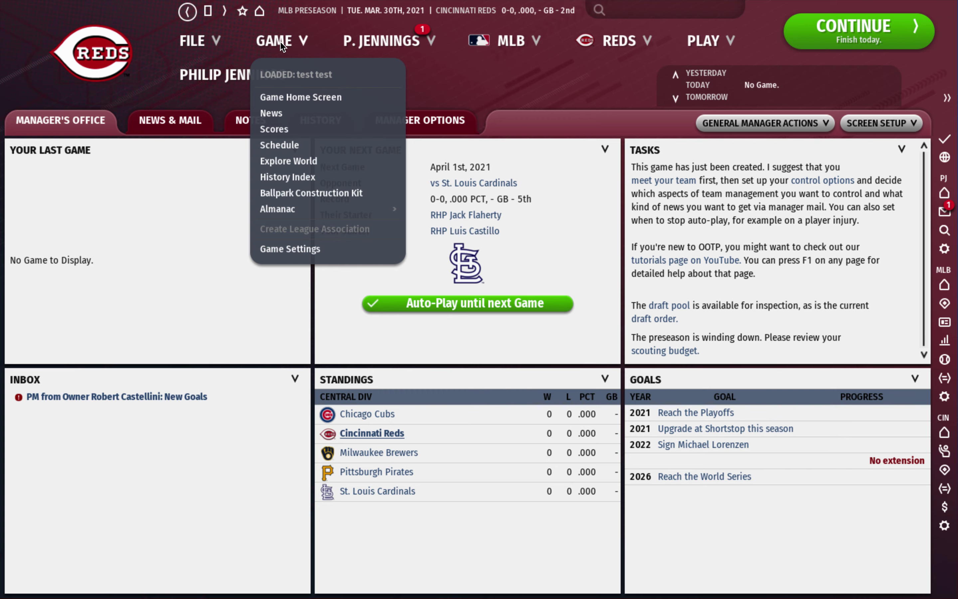
- In Game Settings, set Overall and Potential Rating to 'Values 20 to 80 (Increments of 5)'
{"action": "left_click", "coordinate": [308, 250]}
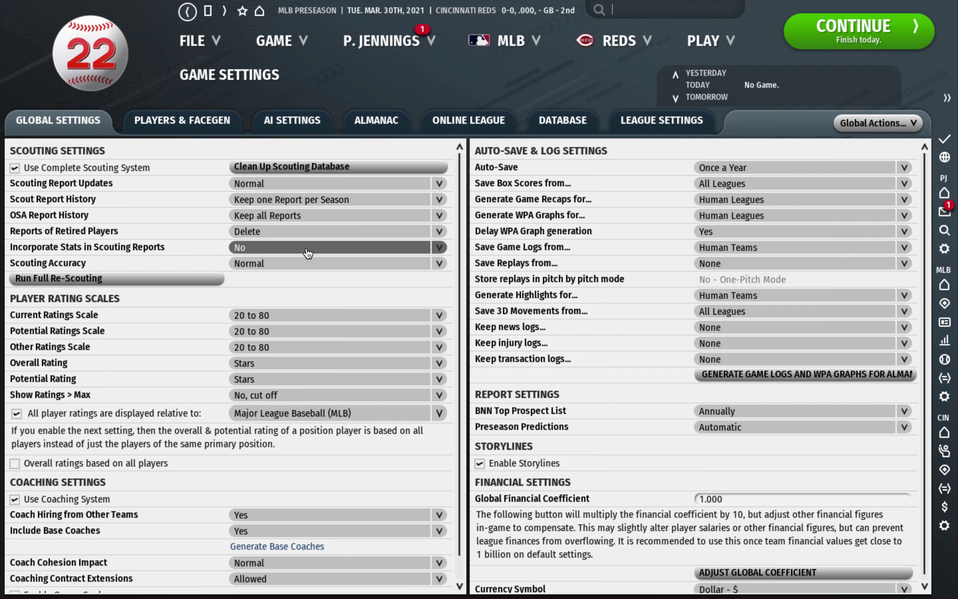
{"action": "left_click", "coordinate": [274, 363]}
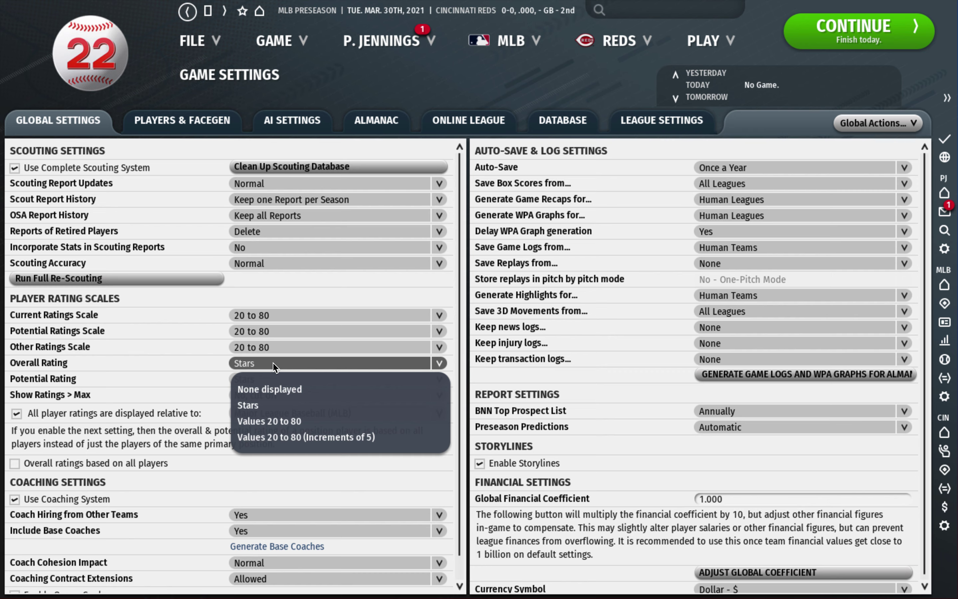
{"action": "left_click", "coordinate": [275, 435]}
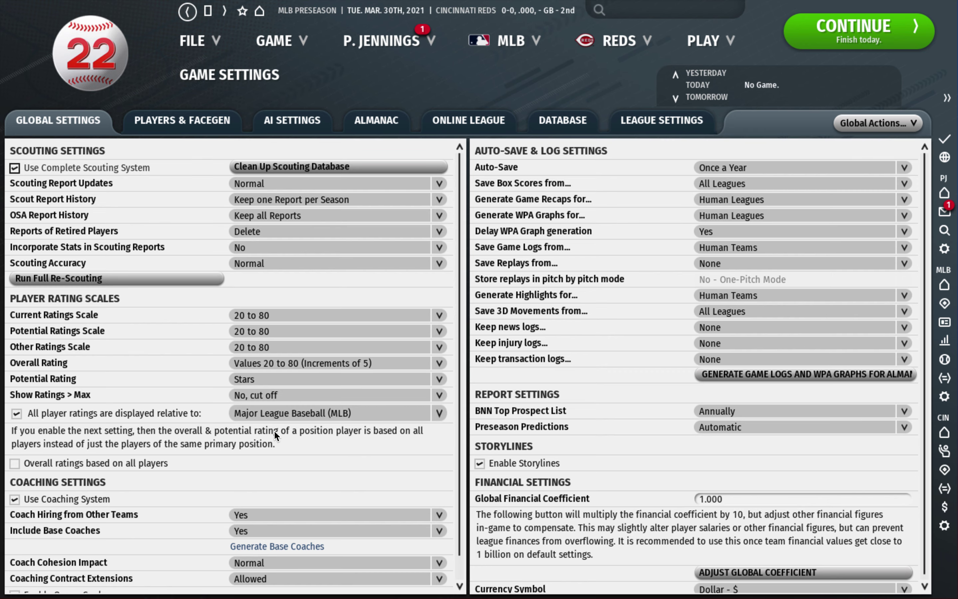
{"action": "left_click", "coordinate": [275, 381]}
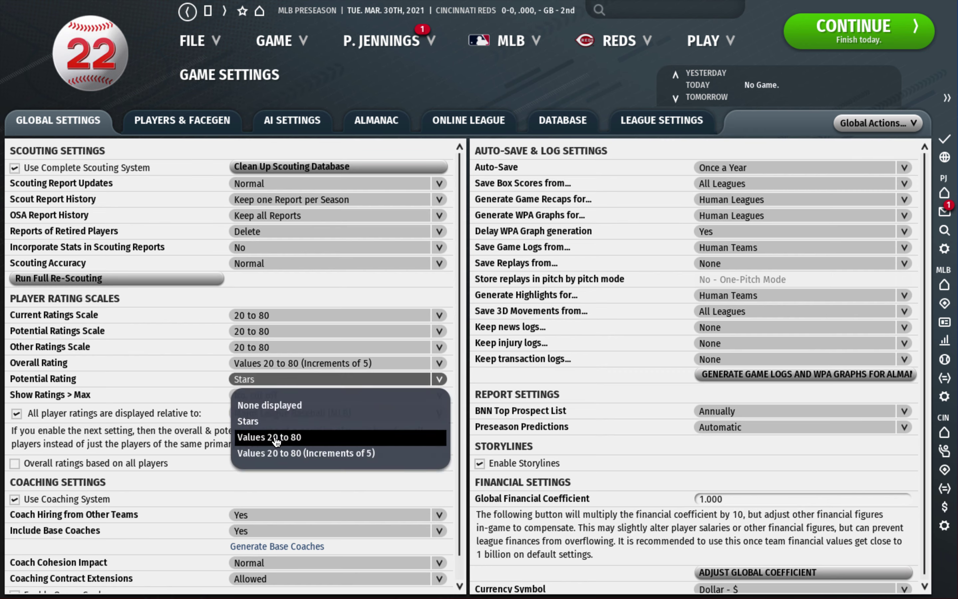
{"action": "left_click", "coordinate": [276, 453]}
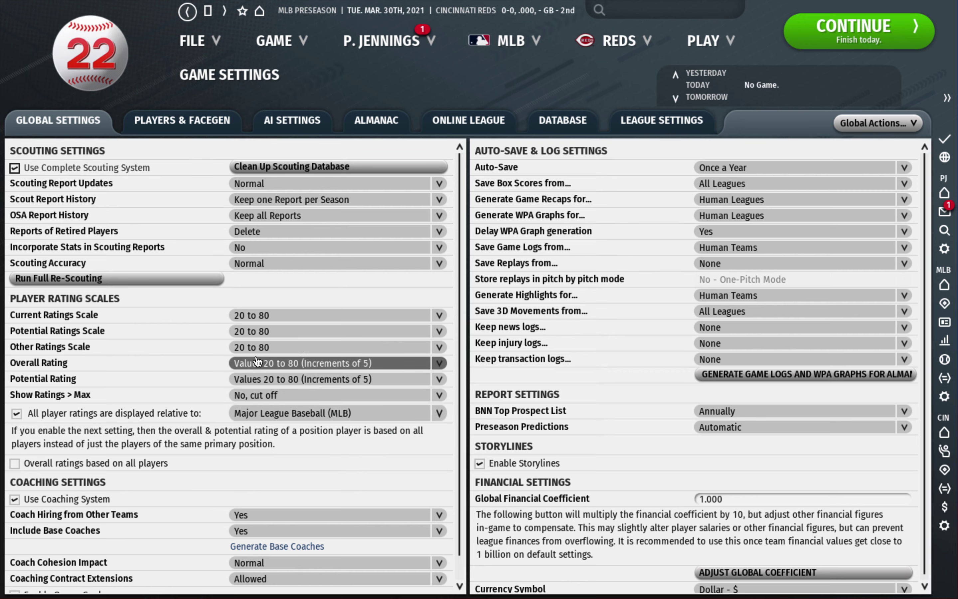
{"action": "left_click", "coordinate": [282, 369]}
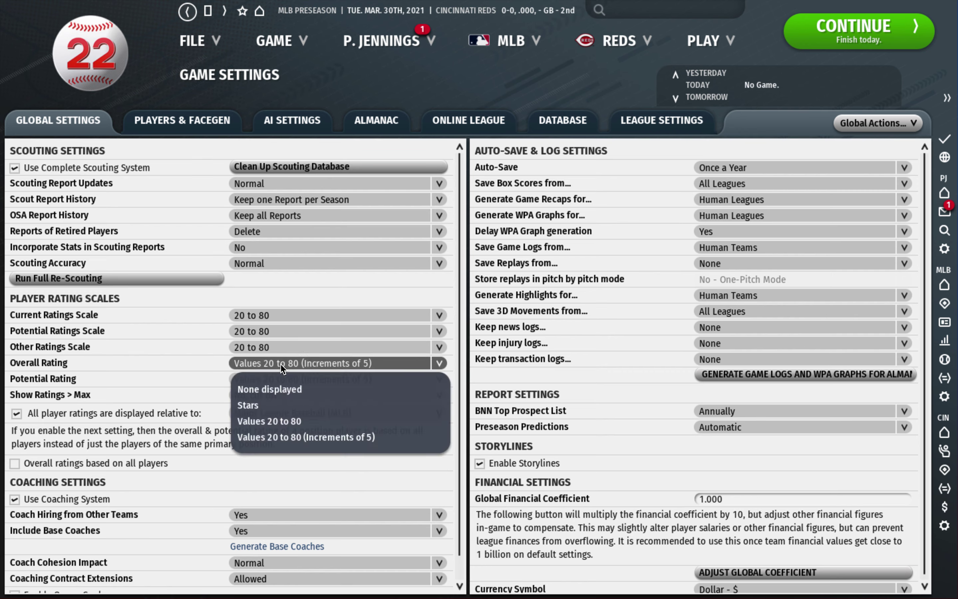
{"action": "left_click", "coordinate": [277, 437]}
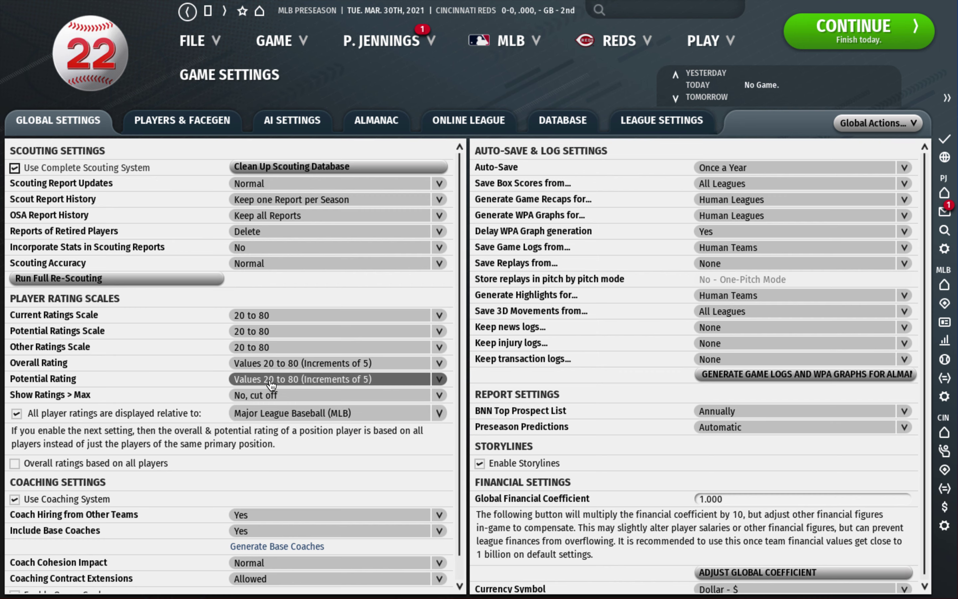
{"action": "left_click", "coordinate": [279, 363]}
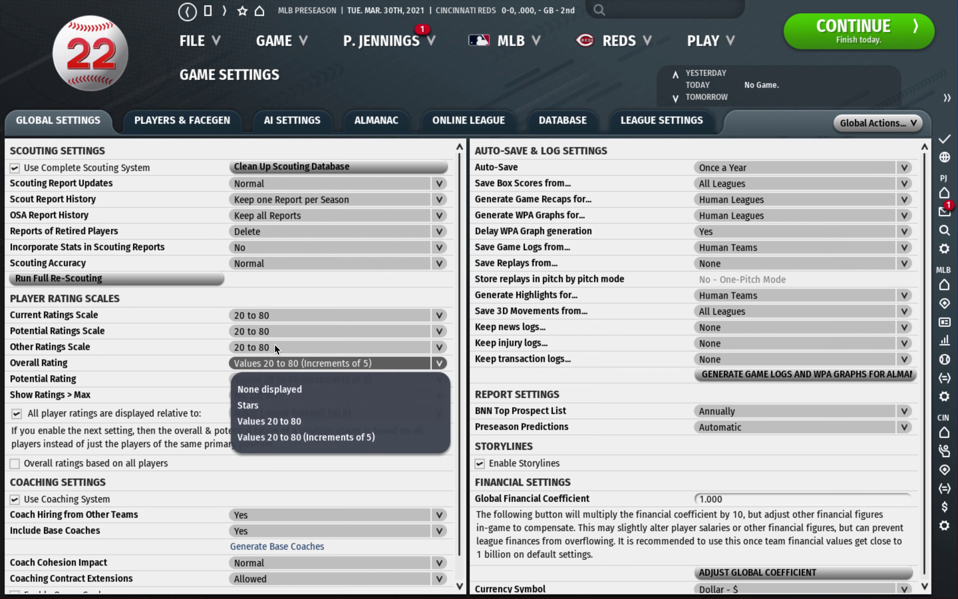
{"action": "left_click", "coordinate": [180, 356]}
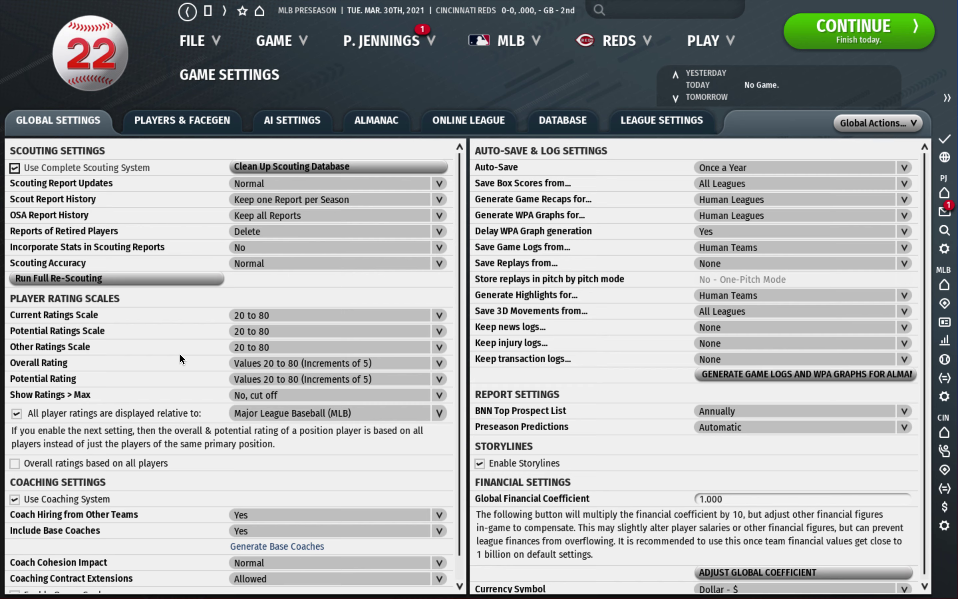
{"action": "scroll", "coordinate": [325, 482], "scroll_direction": "down", "scroll_amount": 1}
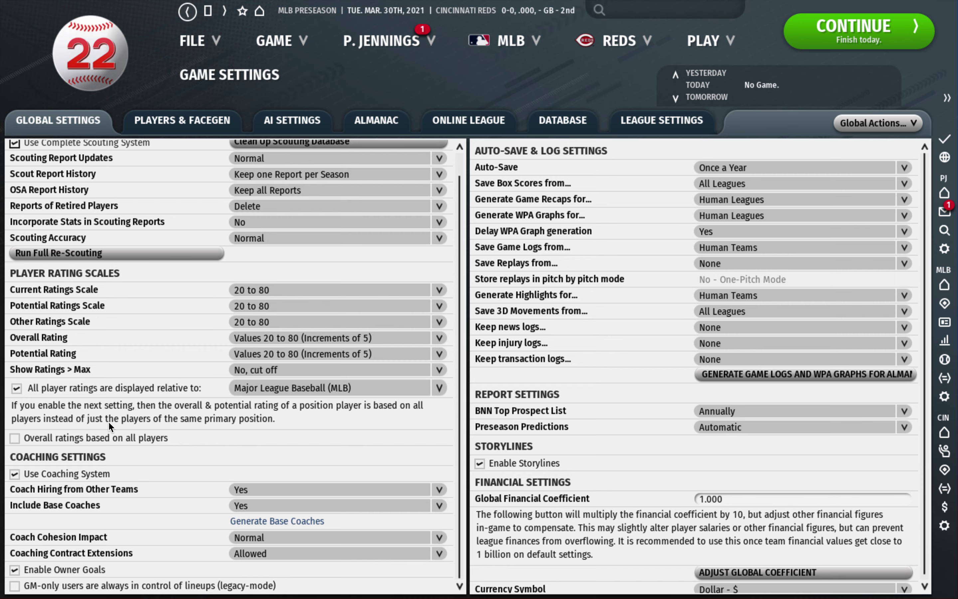
{"action": "scroll", "coordinate": [191, 398], "scroll_direction": "up", "scroll_amount": 1}
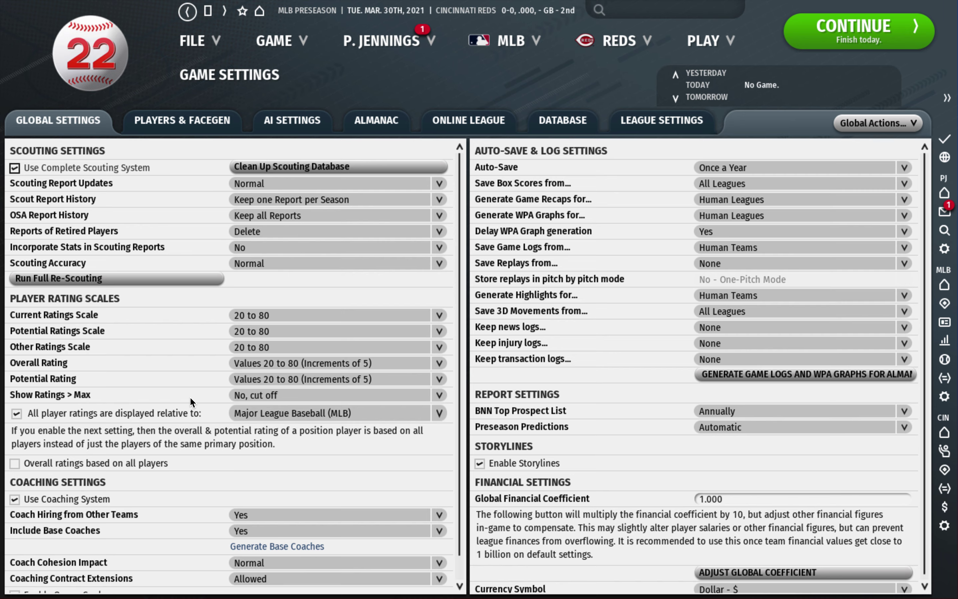
{"action": "scroll", "coordinate": [188, 525], "scroll_direction": "down", "scroll_amount": 1}
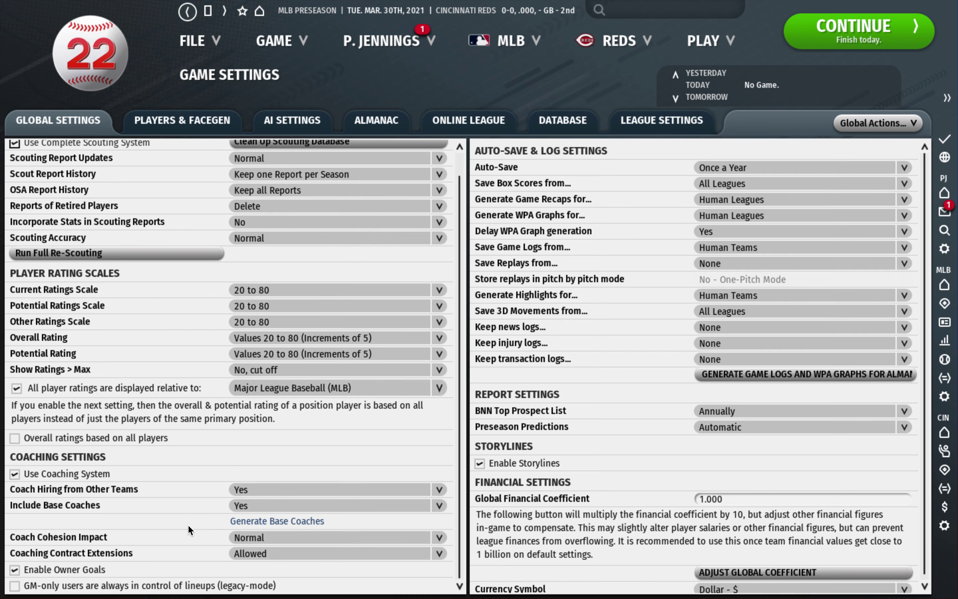
{"action": "scroll", "coordinate": [189, 525], "scroll_direction": "up", "scroll_amount": 1}
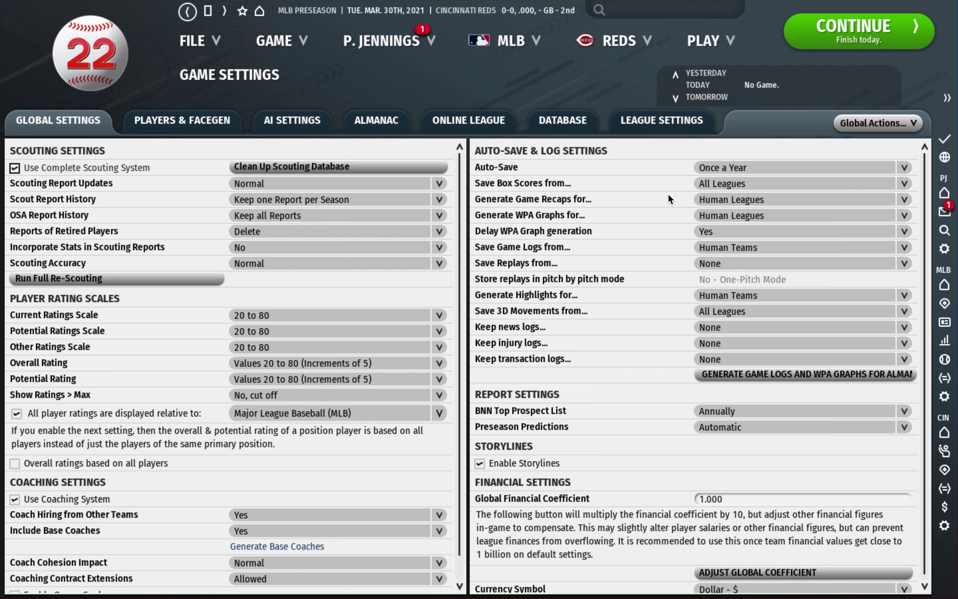
- Save box scores for Human Leagues only, and generate recaps and WPA graphs for Human Teams only
{"action": "left_click", "coordinate": [709, 187]}
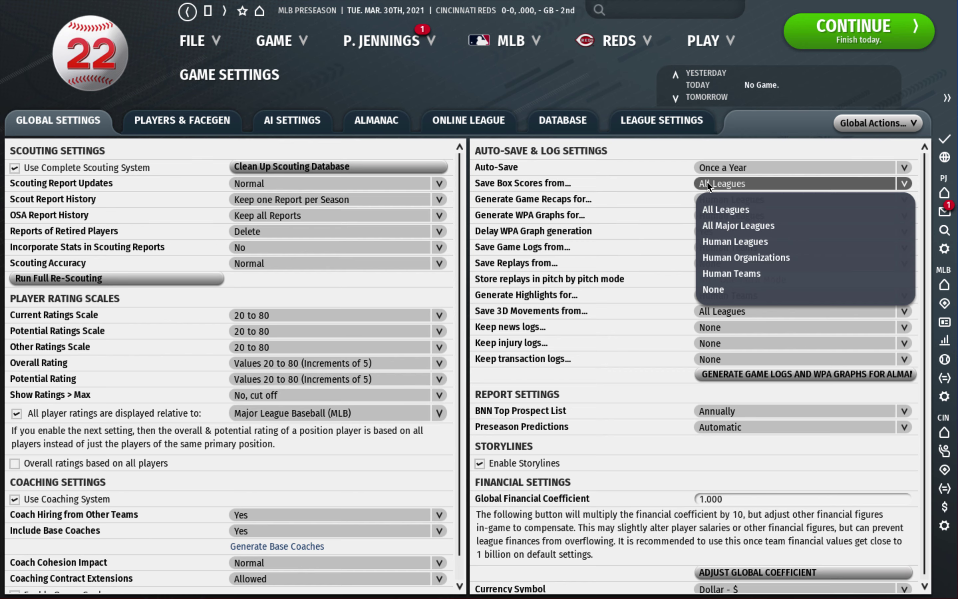
{"action": "left_click", "coordinate": [710, 241]}
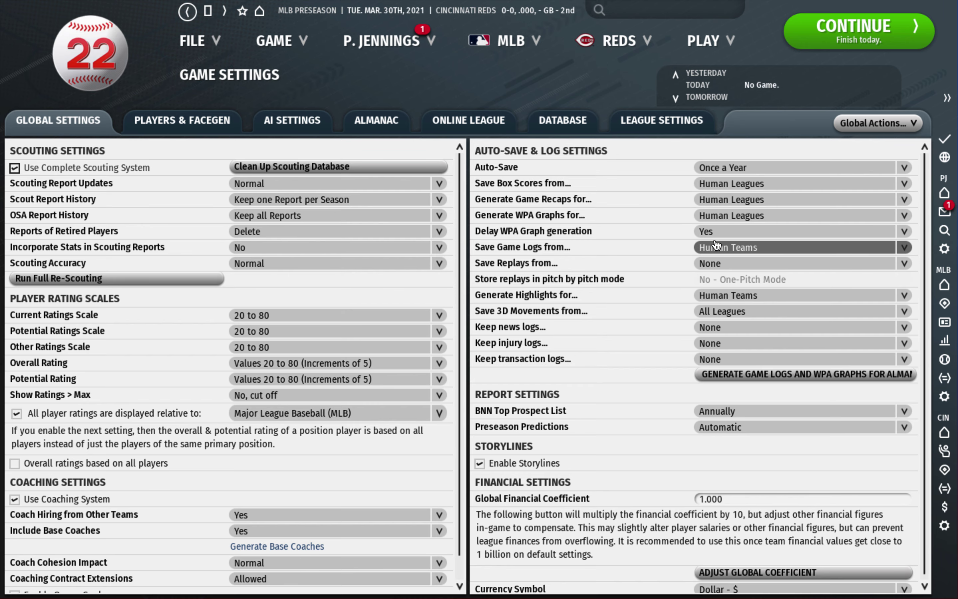
{"action": "left_click", "coordinate": [722, 200]}
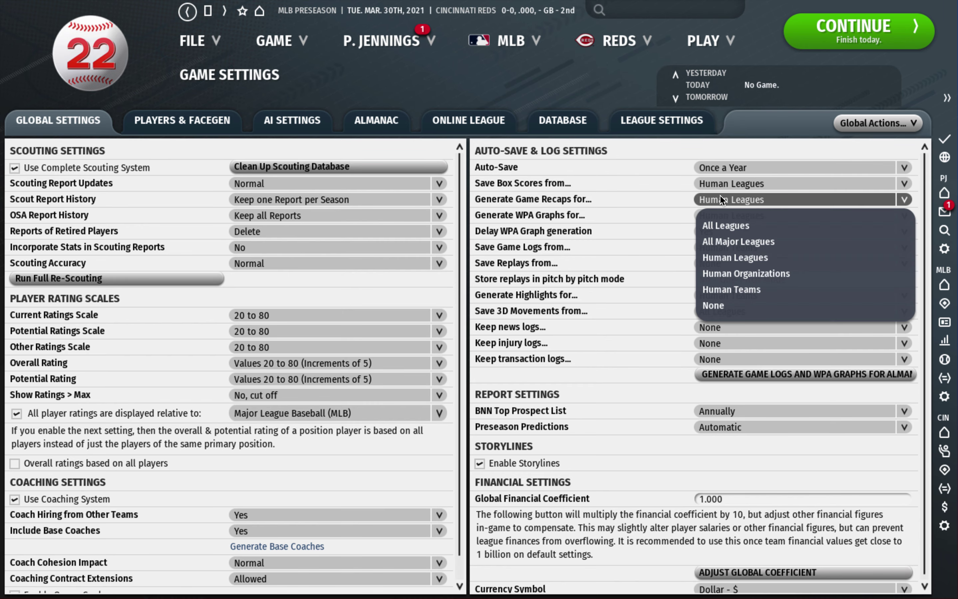
{"action": "left_click", "coordinate": [733, 292]}
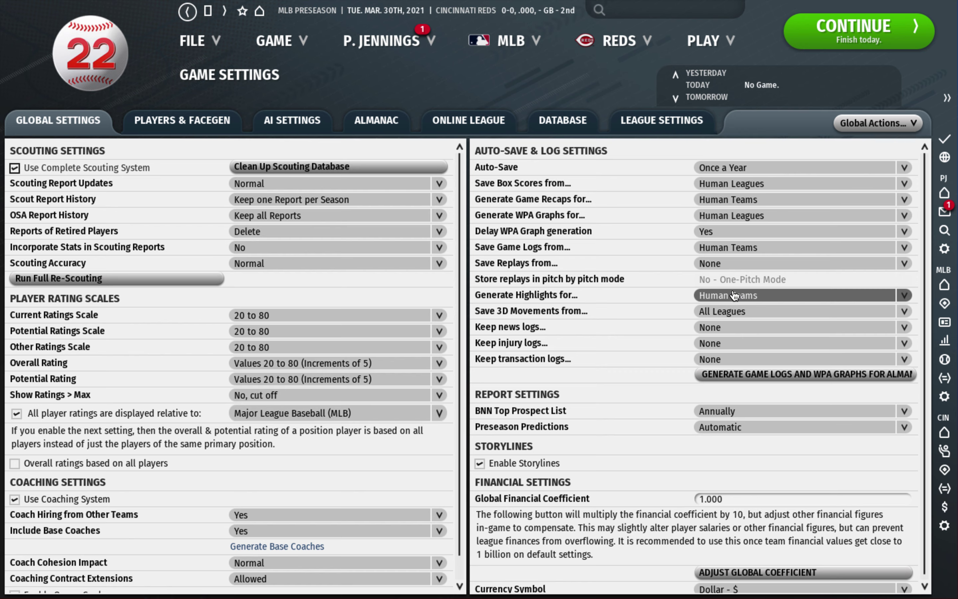
{"action": "left_click", "coordinate": [728, 216]}
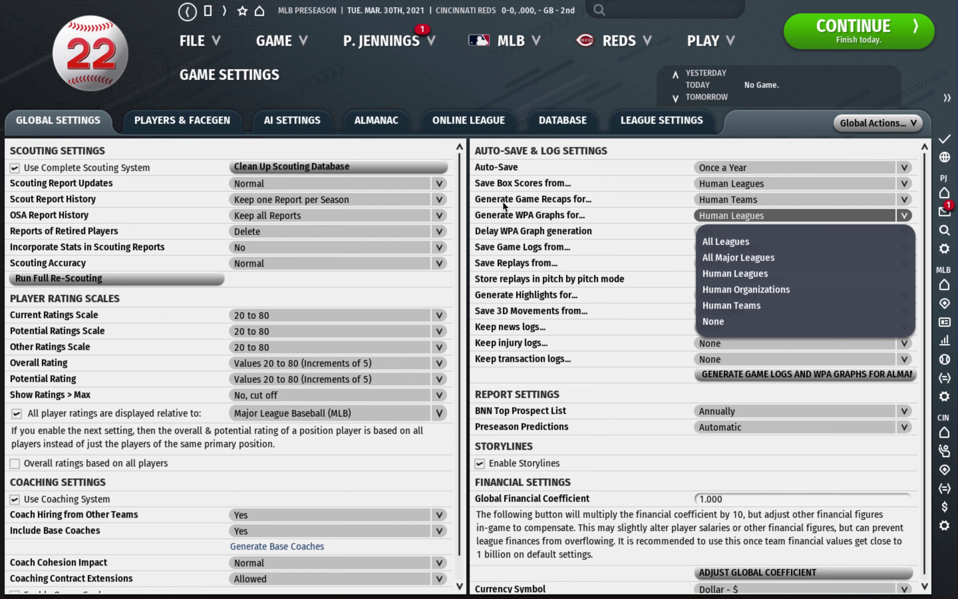
{"action": "left_click", "coordinate": [732, 310]}
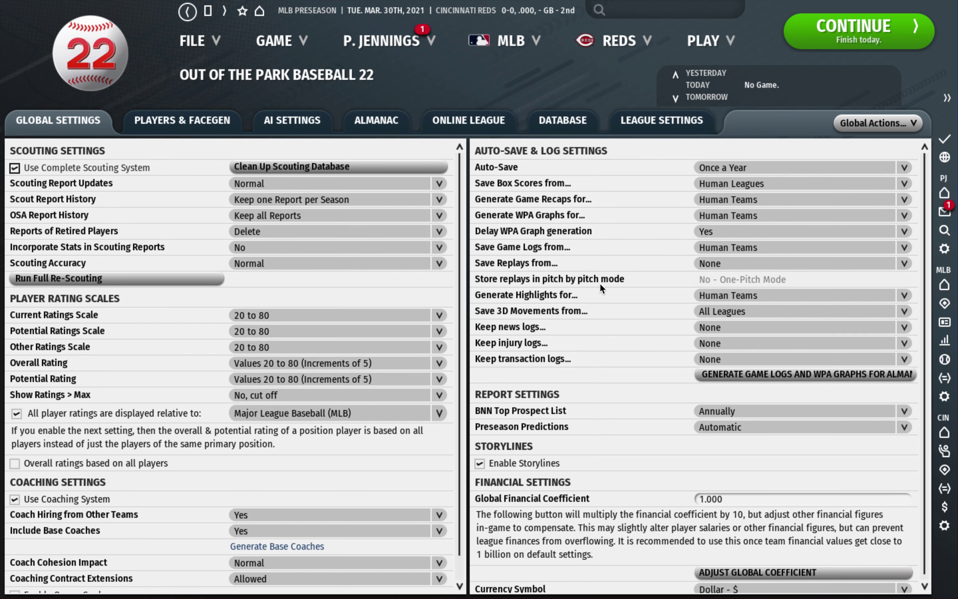
- Keep game logs for Human Teams, set highlights to None, and leave BNN prospect list Annually
{"action": "left_click", "coordinate": [712, 254]}
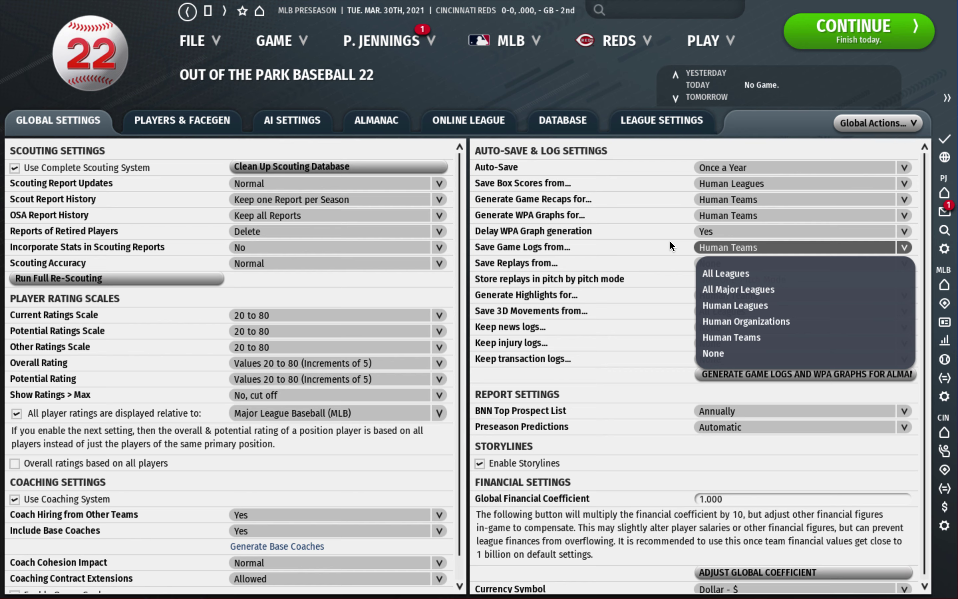
{"action": "left_click", "coordinate": [609, 220]}
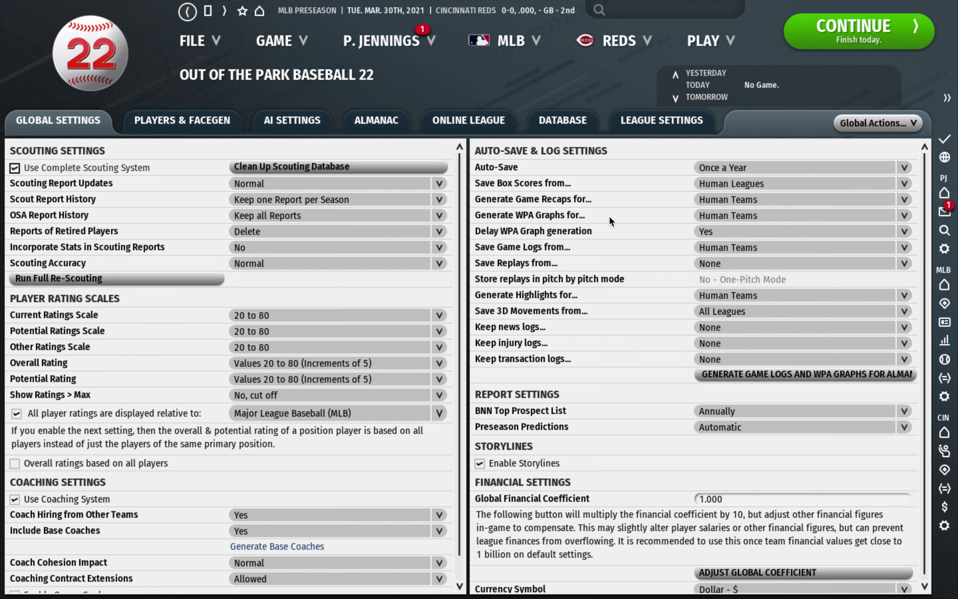
{"action": "left_click", "coordinate": [728, 312]}
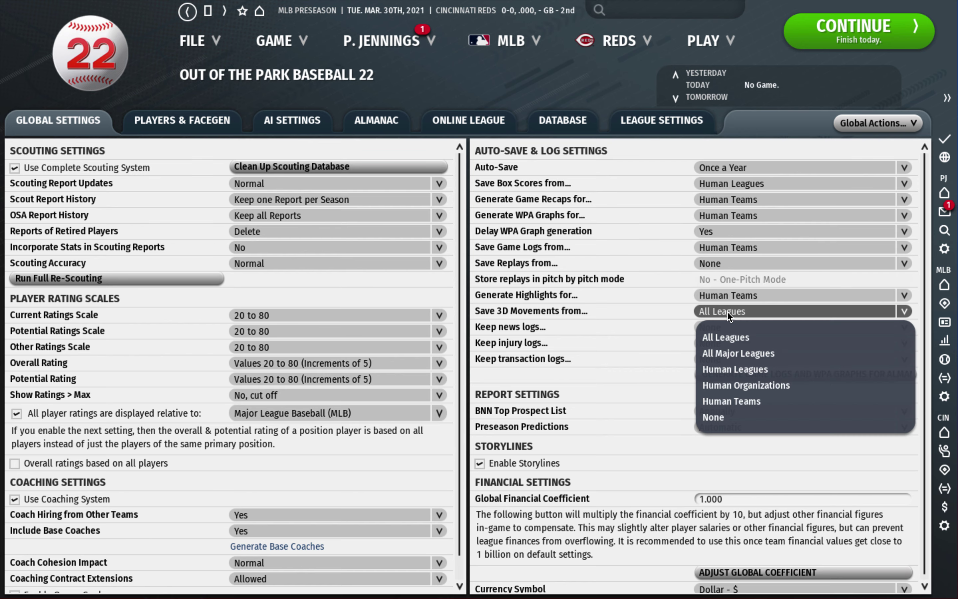
{"action": "left_click", "coordinate": [717, 294]}
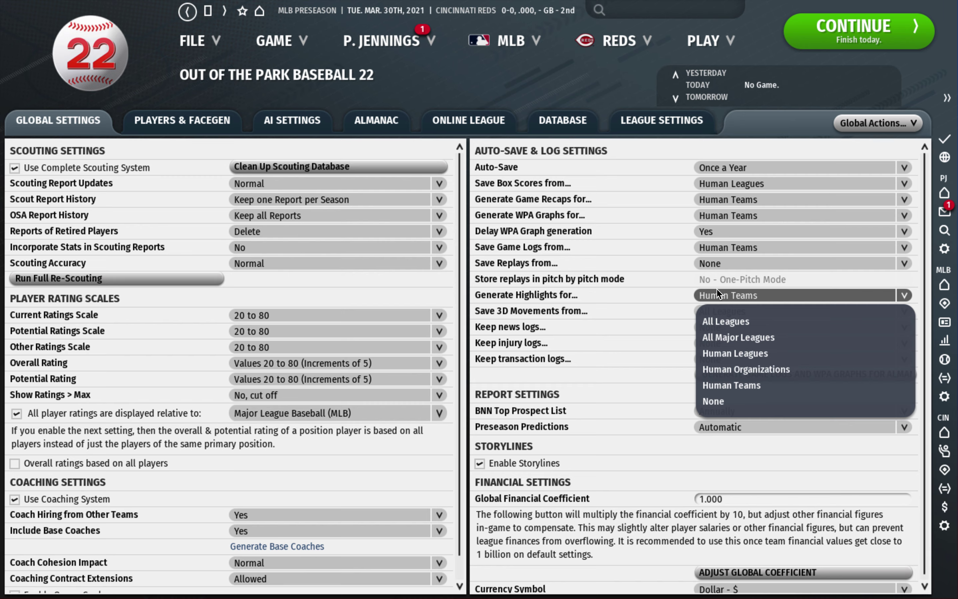
{"action": "left_click", "coordinate": [719, 401]}
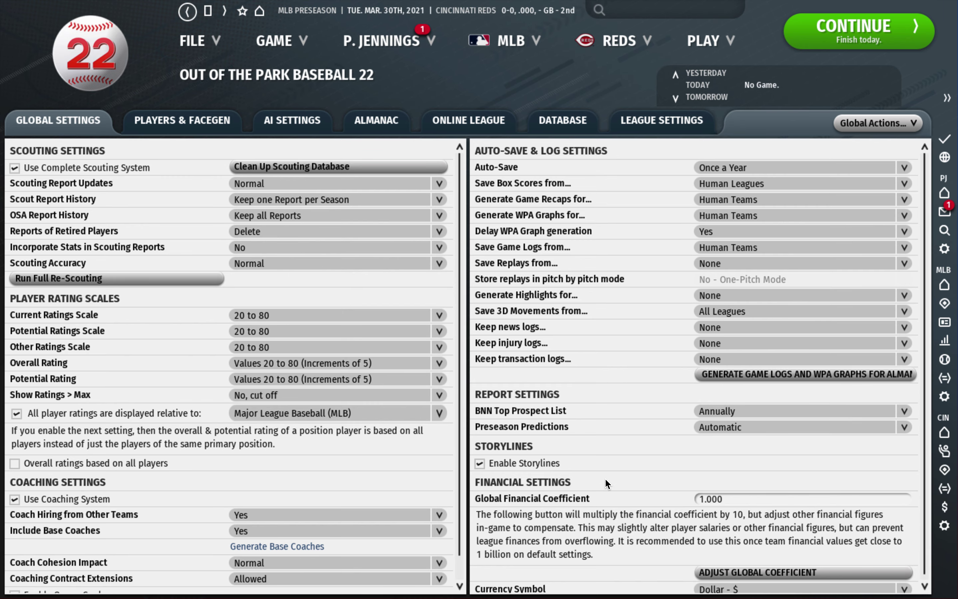
{"action": "scroll", "coordinate": [604, 478], "scroll_direction": "down", "scroll_amount": 1}
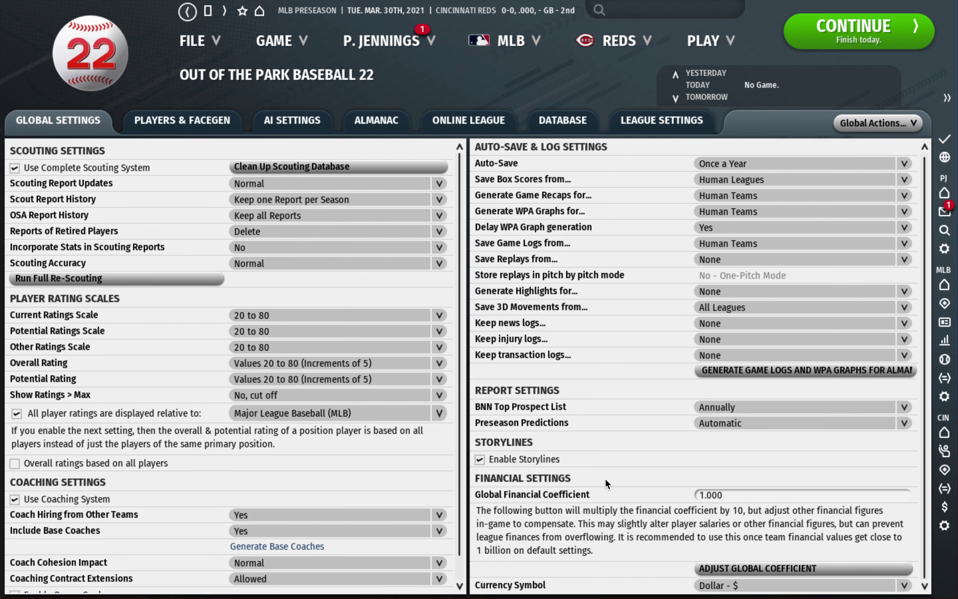
{"action": "left_click", "coordinate": [721, 408]}
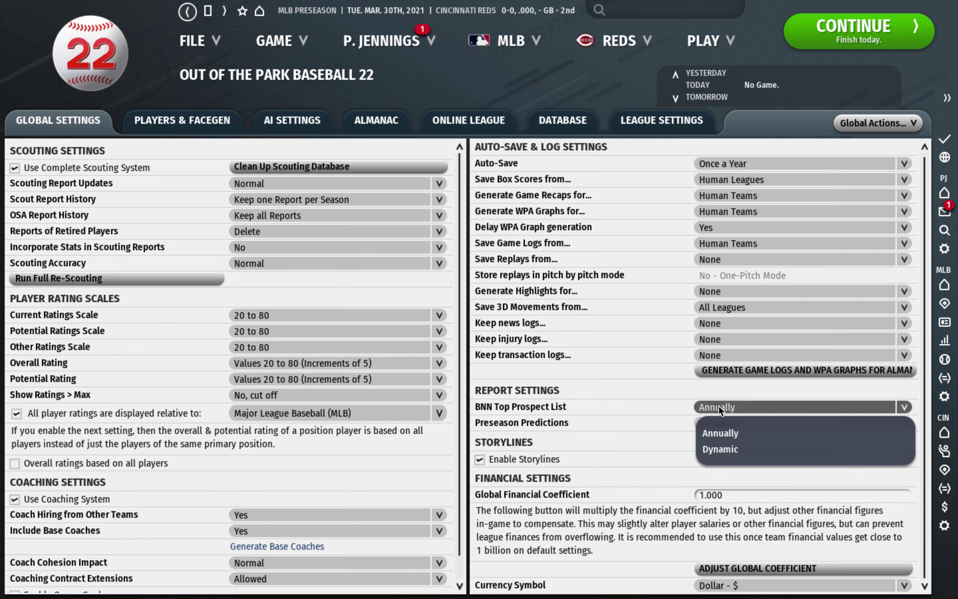
{"action": "left_click", "coordinate": [636, 381]}
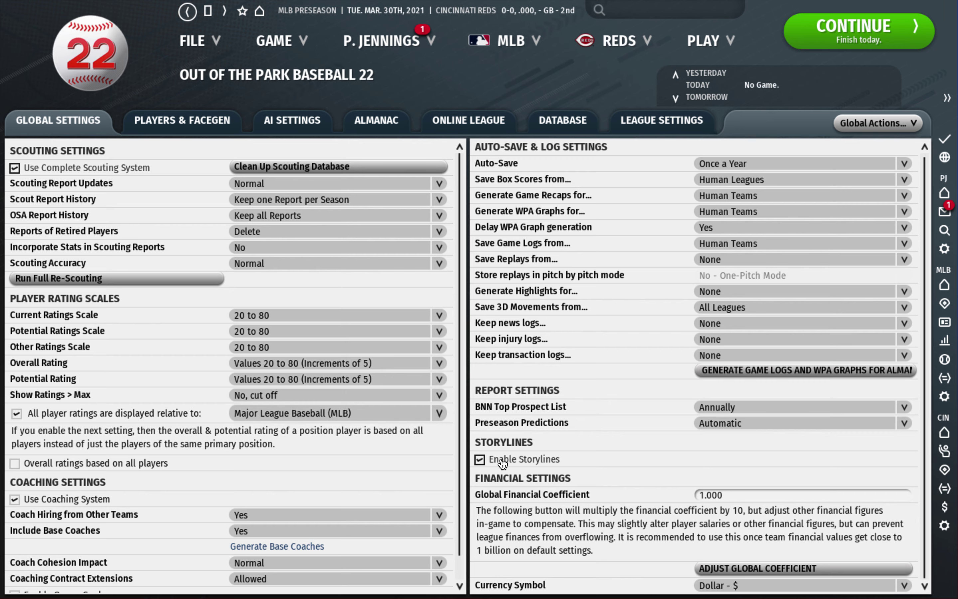
- On Players & FaceGen, keep FaceGen pictures and Injury Frequency unchanged, and enable Show Player Personality Ratings
{"action": "left_click", "coordinate": [184, 117]}
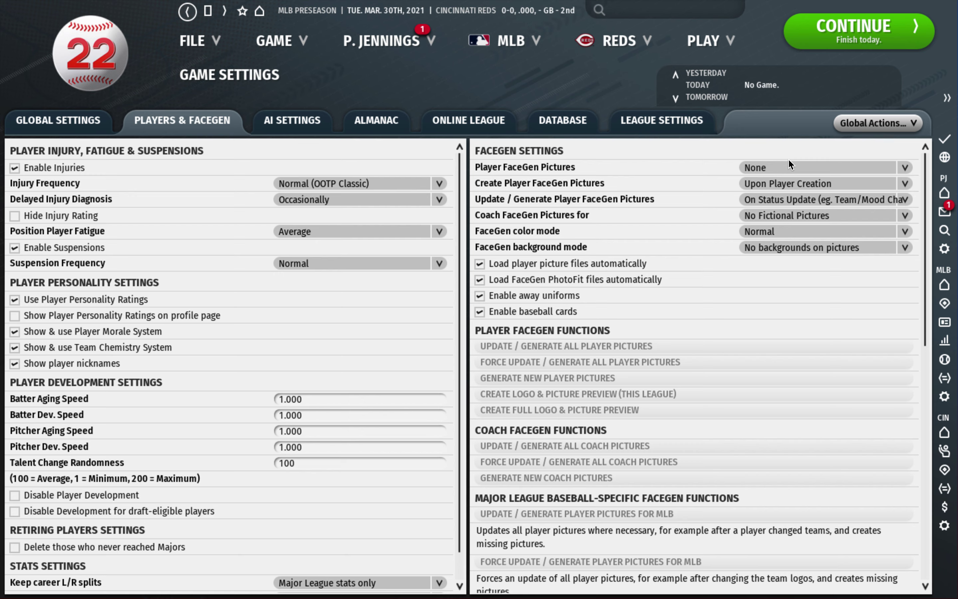
{"action": "left_click", "coordinate": [763, 177]}
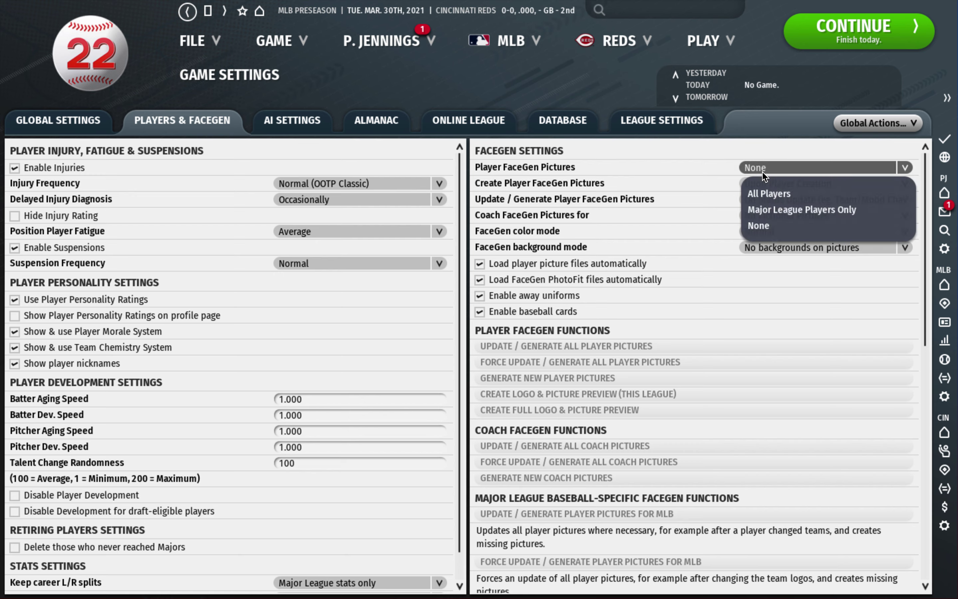
{"action": "left_click", "coordinate": [702, 160]}
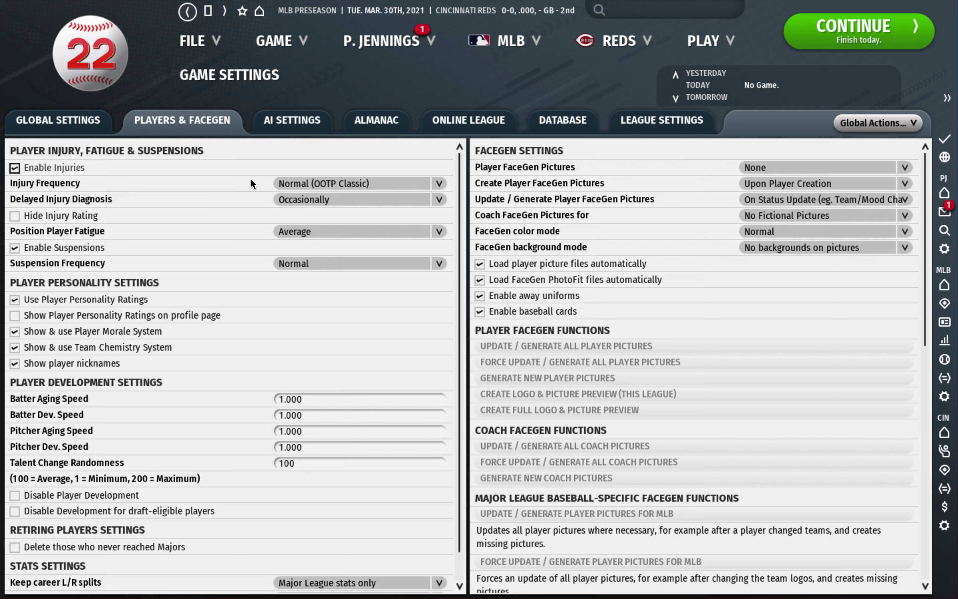
{"action": "left_click", "coordinate": [295, 183]}
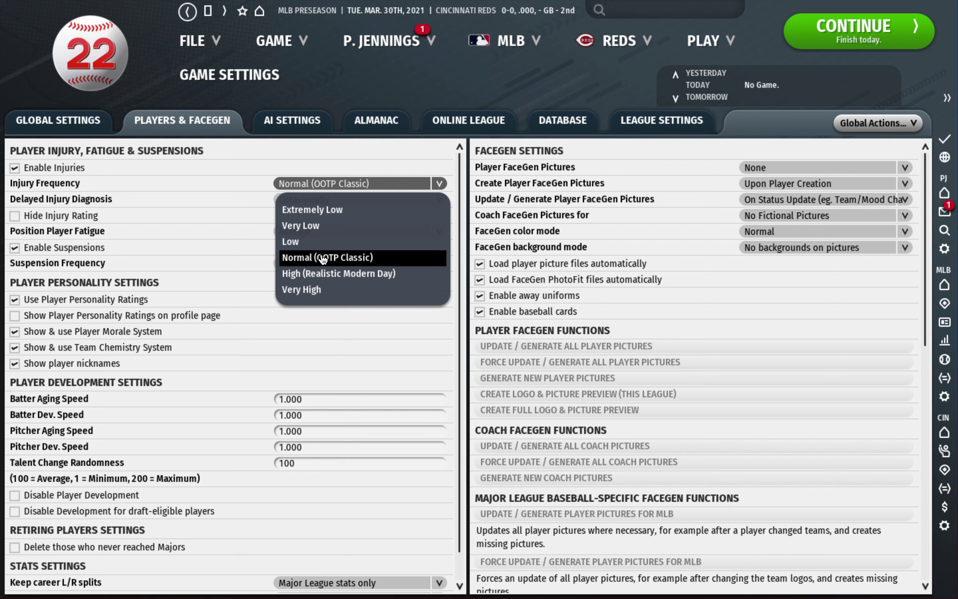
{"action": "left_click", "coordinate": [222, 185]}
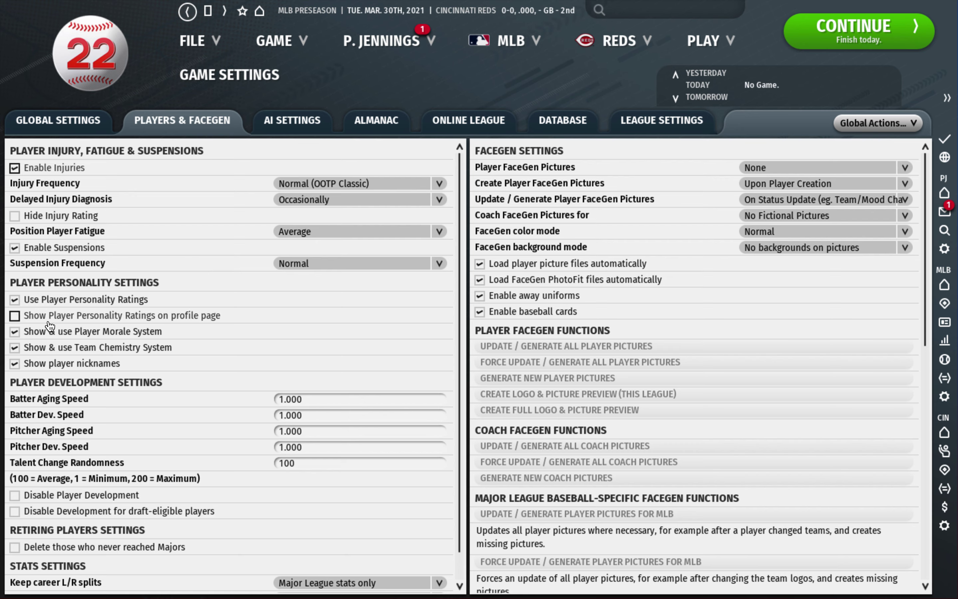
{"action": "left_click", "coordinate": [16, 316]}
{"action": "left_click", "coordinate": [600, 46]}
{"action": "left_click", "coordinate": [603, 155]}
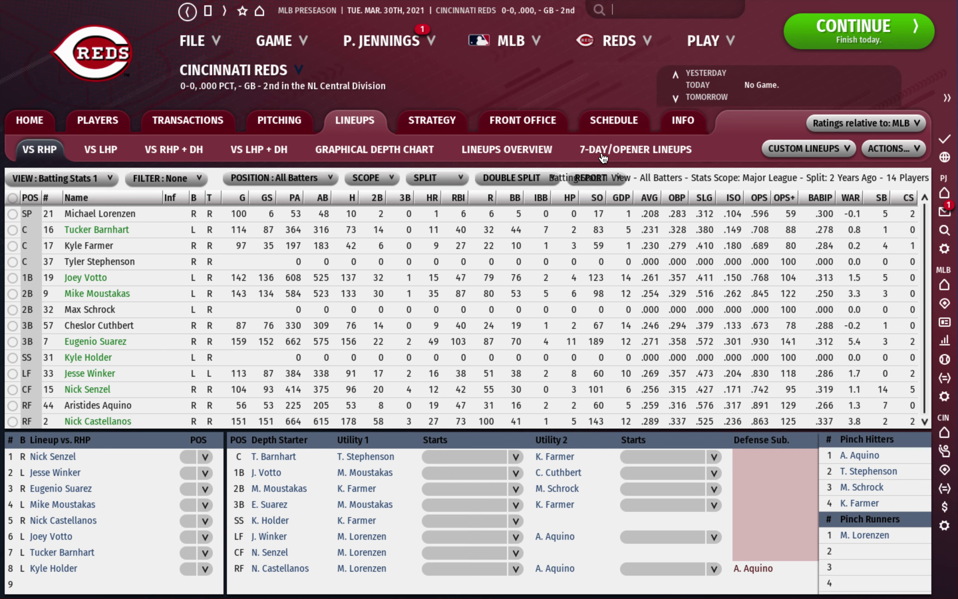
{"action": "left_click", "coordinate": [119, 293]}
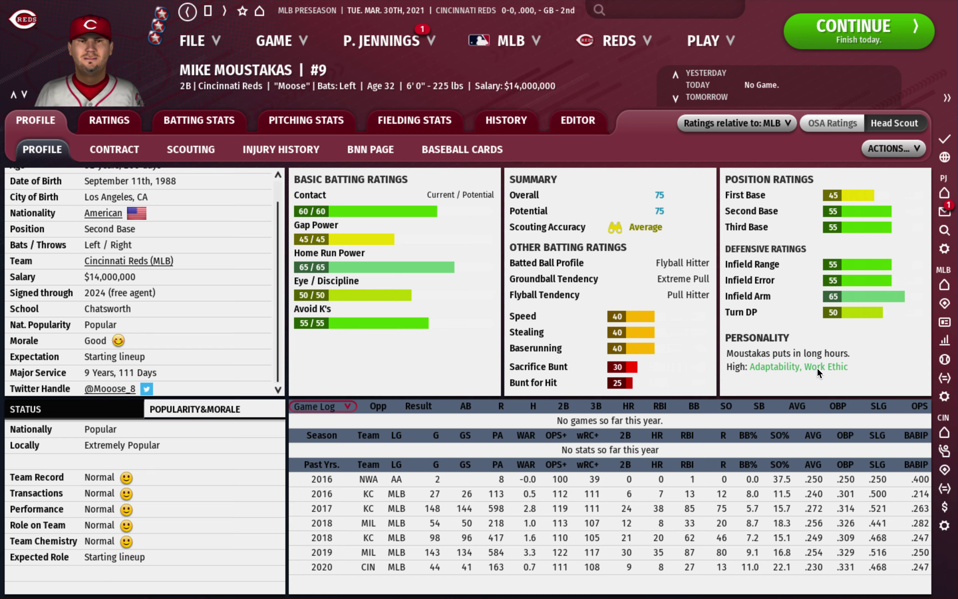
{"action": "left_click", "coordinate": [193, 19]}
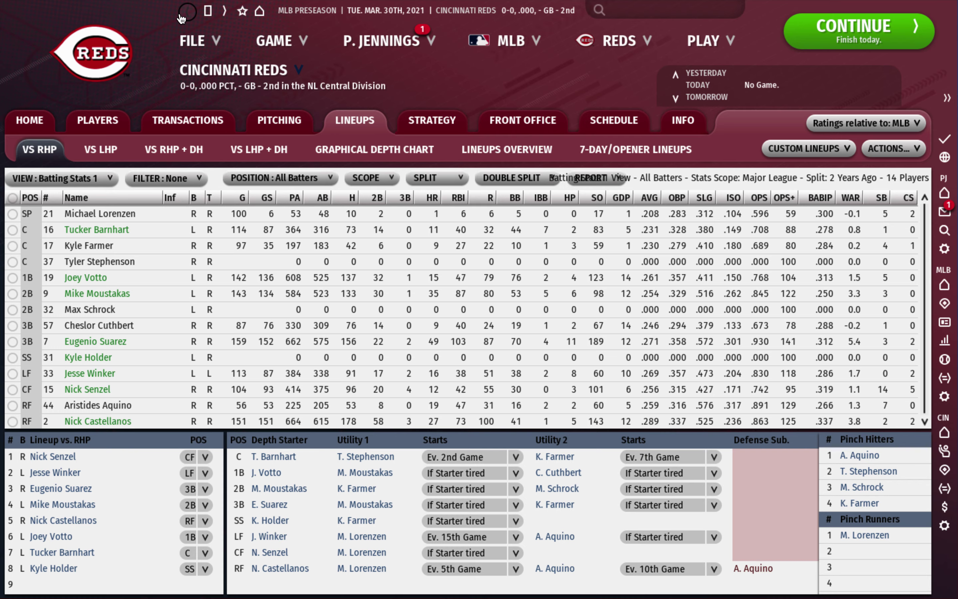
{"action": "left_click", "coordinate": [188, 12]}
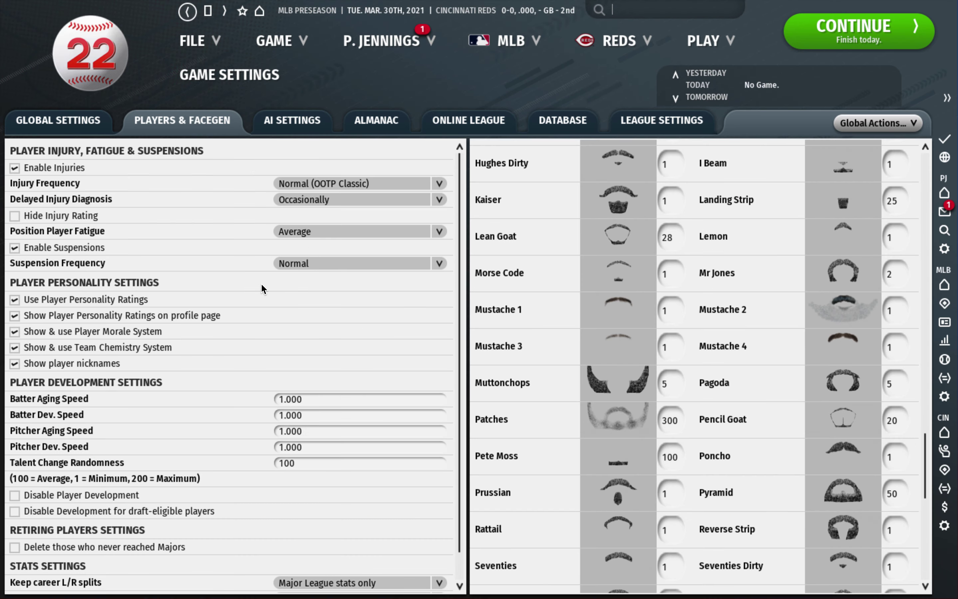
- Set 'Keep career L/R splits' to Keep all
{"action": "scroll", "coordinate": [567, 308], "scroll_direction": "up", "scroll_amount": 20}
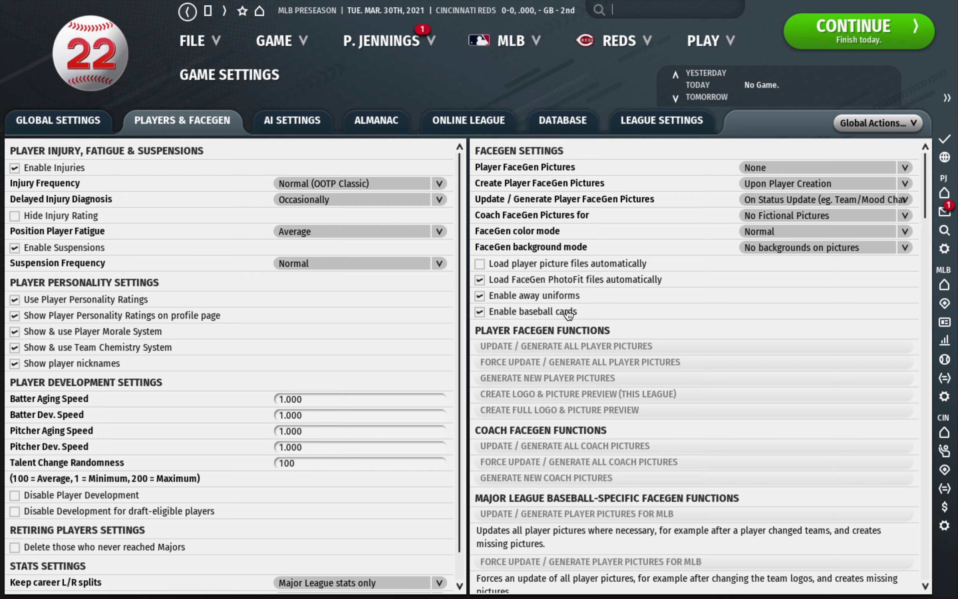
{"action": "scroll", "coordinate": [569, 315], "scroll_direction": "down", "scroll_amount": 15}
{"action": "scroll", "coordinate": [567, 309], "scroll_direction": "up", "scroll_amount": 15}
{"action": "scroll", "coordinate": [315, 399], "scroll_direction": "down", "scroll_amount": 1}
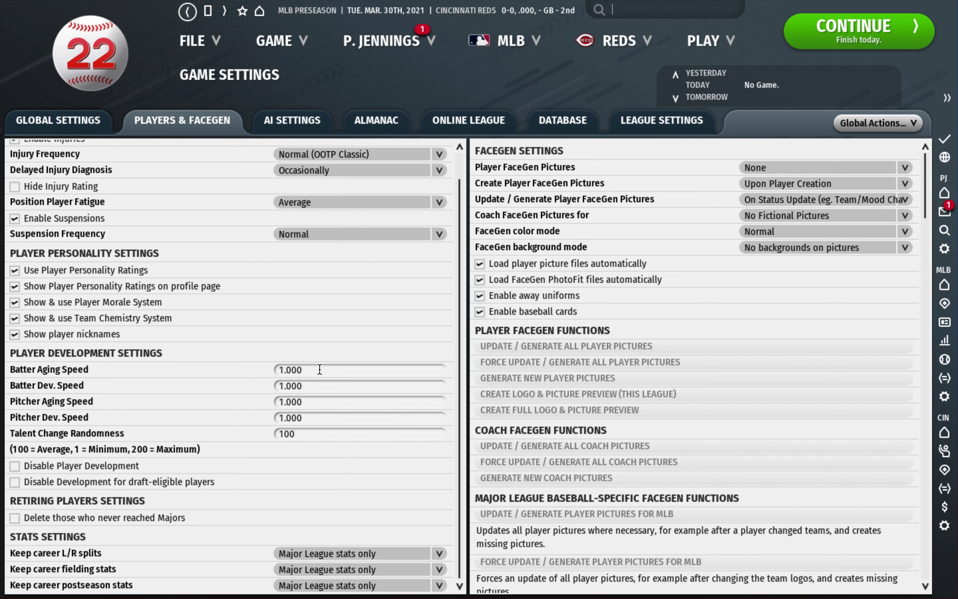
{"action": "left_click", "coordinate": [328, 554]}
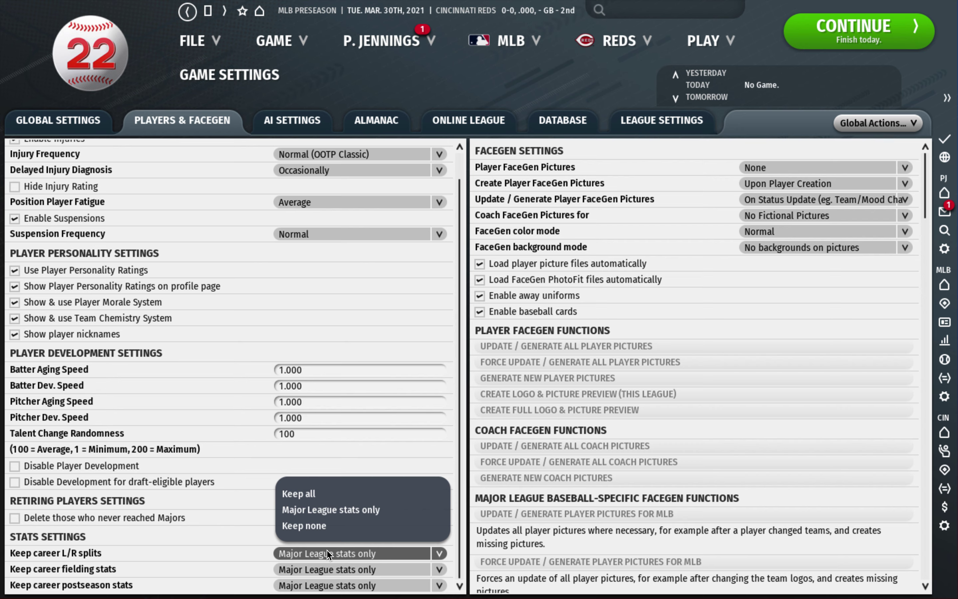
{"action": "left_click", "coordinate": [317, 495]}
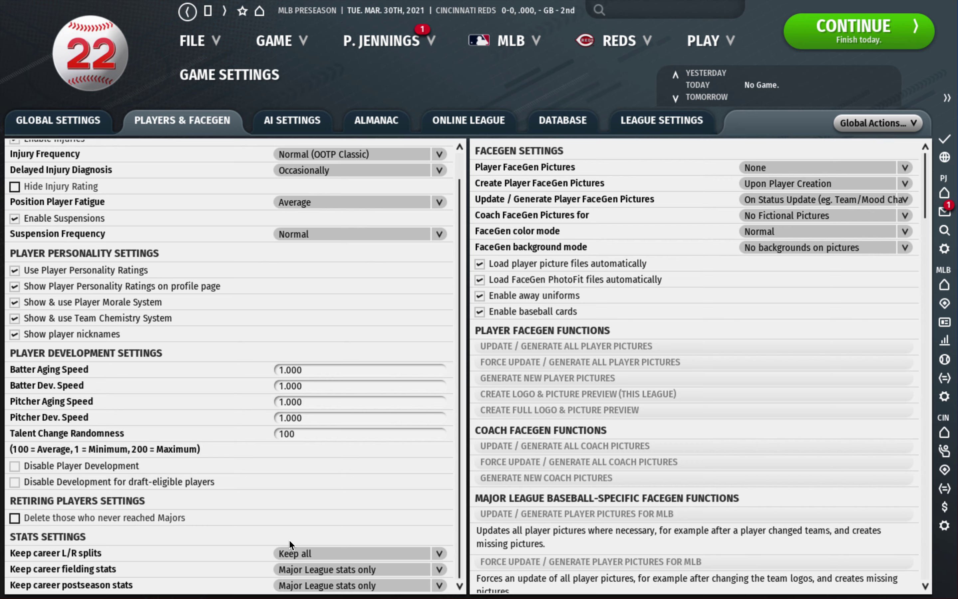
- Leave the career postseason stats option unchanged and go to the AI Settings page
{"action": "left_click", "coordinate": [308, 553]}
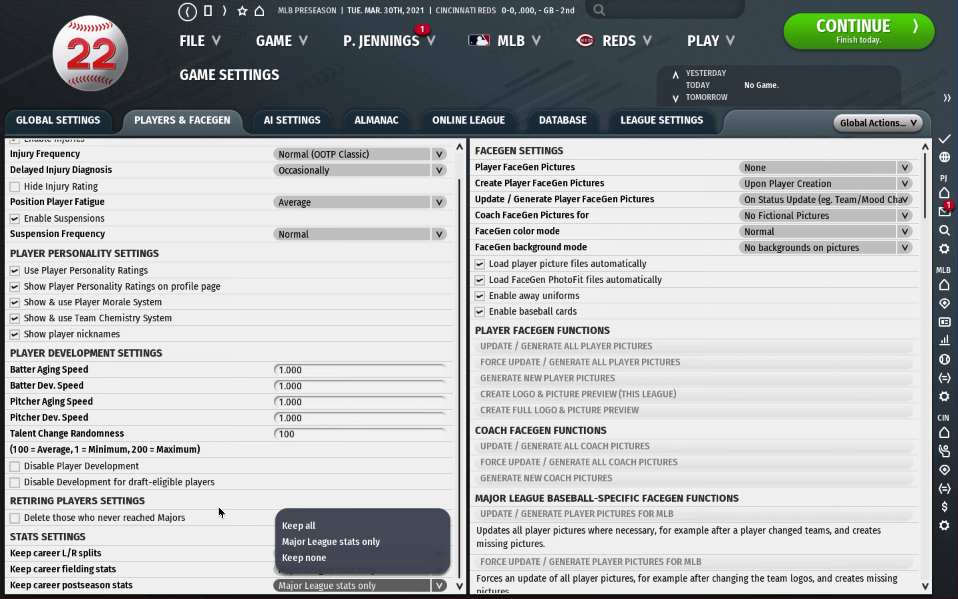
{"action": "left_click", "coordinate": [295, 514]}
{"action": "left_click", "coordinate": [276, 135]}
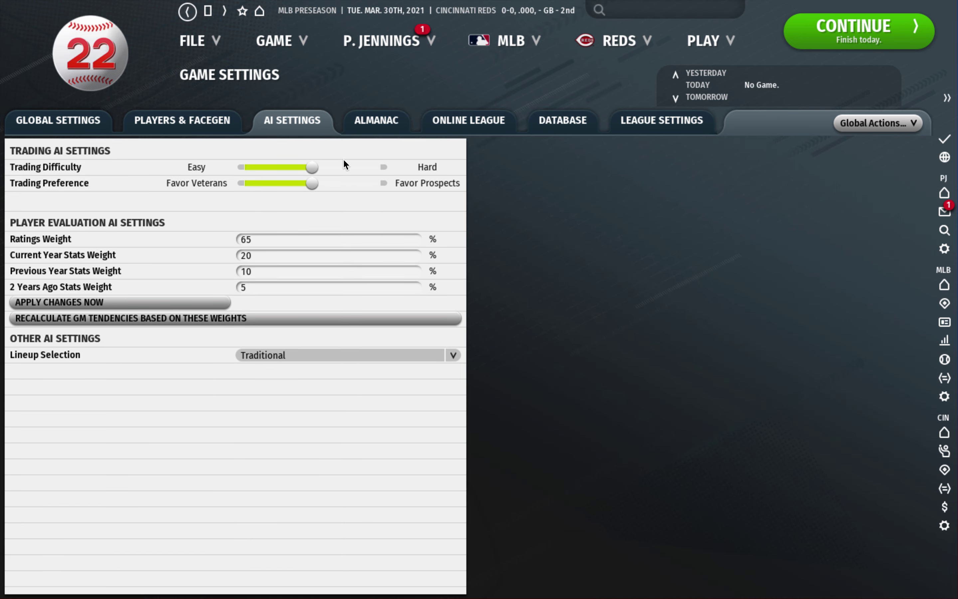
- Raise AI Trading Difficulty a few notches and shift Trading Preference three steps toward prospects
{"action": "left_click", "coordinate": [385, 170]}
{"action": "left_click", "coordinate": [385, 170]}
{"action": "left_click", "coordinate": [386, 169]}
{"action": "left_click", "coordinate": [386, 169]}
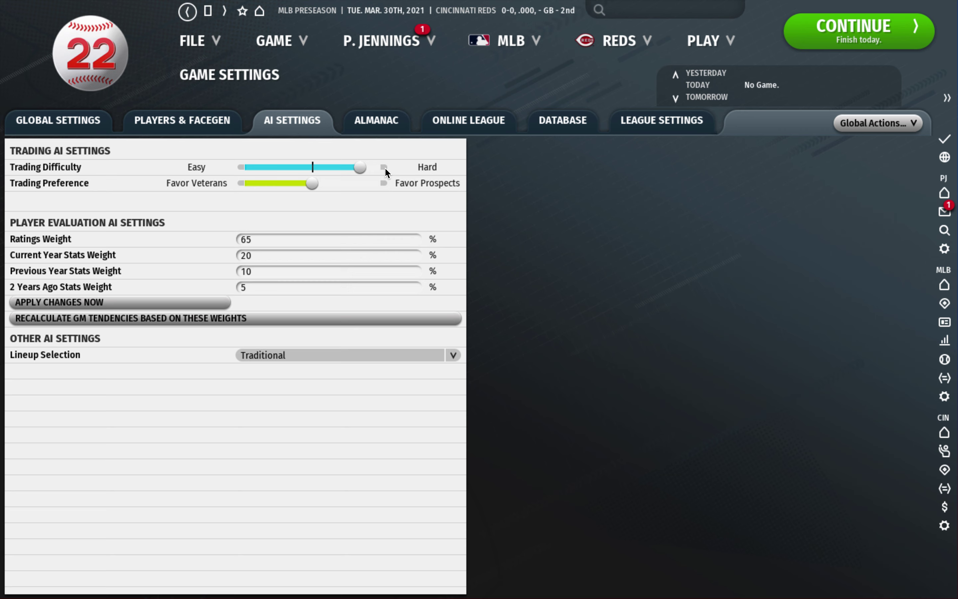
{"action": "left_click", "coordinate": [385, 170]}
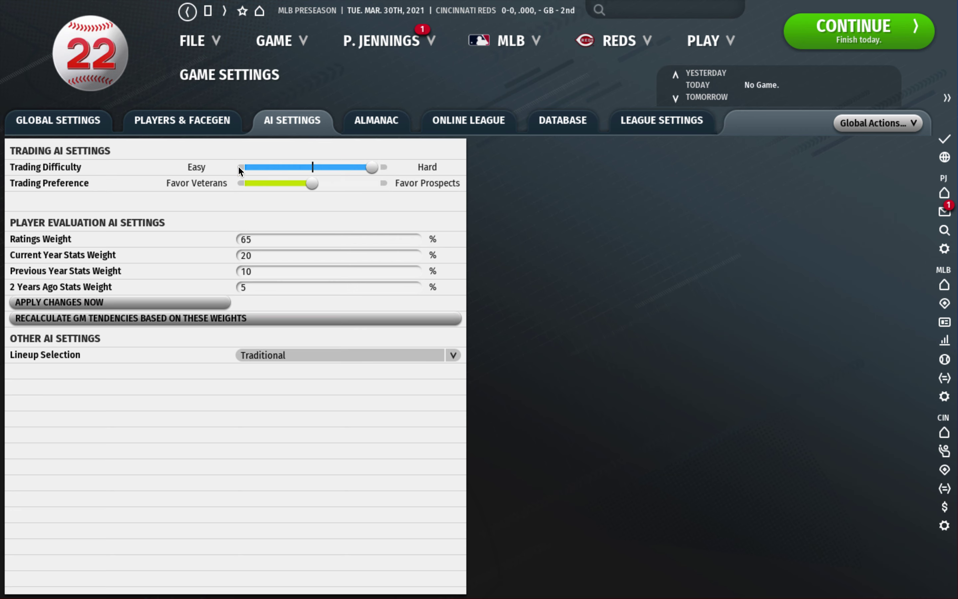
{"action": "left_click", "coordinate": [238, 167]}
{"action": "left_click", "coordinate": [239, 167]}
{"action": "left_click", "coordinate": [384, 184]}
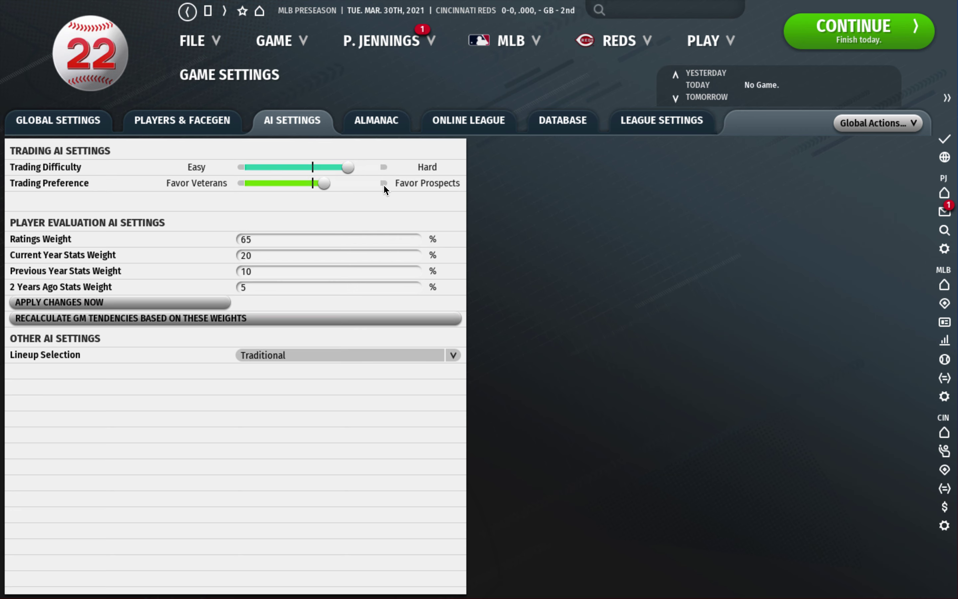
{"action": "left_click", "coordinate": [383, 184]}
{"action": "left_click", "coordinate": [383, 183]}
- Set evaluation weights to Ratings 45, Current Year Stats 30, Previous Year Stats 20
{"action": "double_click", "coordinate": [275, 256]}
{"action": "type", "text": "30"}
{"action": "double_click", "coordinate": [274, 271]}
{"action": "type", "text": "20"}
{"action": "double_click", "coordinate": [275, 239]}
{"action": "type", "text": "45"}
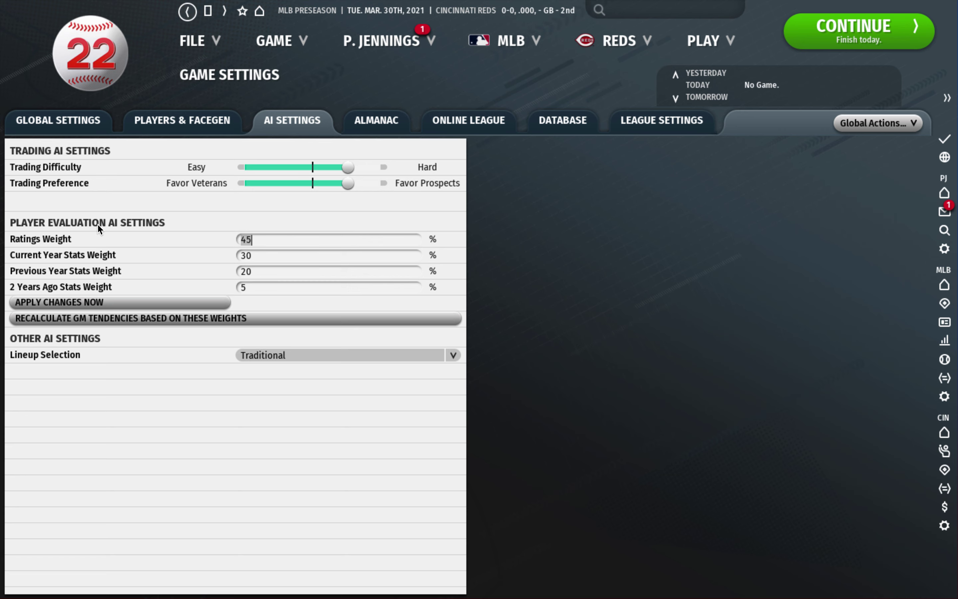
- Open the Rules page under League Settings
{"action": "left_click", "coordinate": [661, 120]}
{"action": "left_click", "coordinate": [225, 149]}
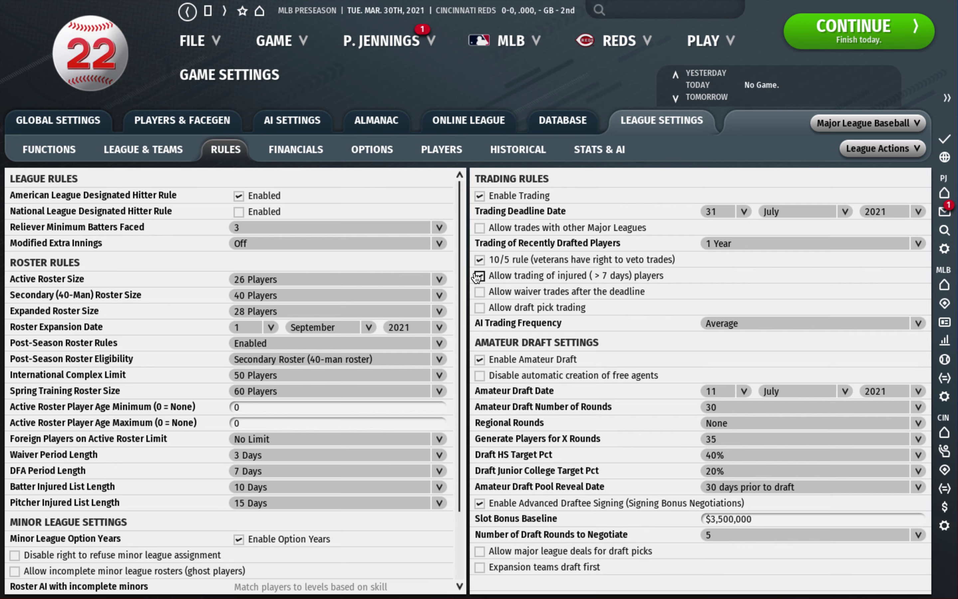
- Enable 'Allow trading of injured (> 7 days) players' and go to the league Financials settings
{"action": "left_click", "coordinate": [478, 277]}
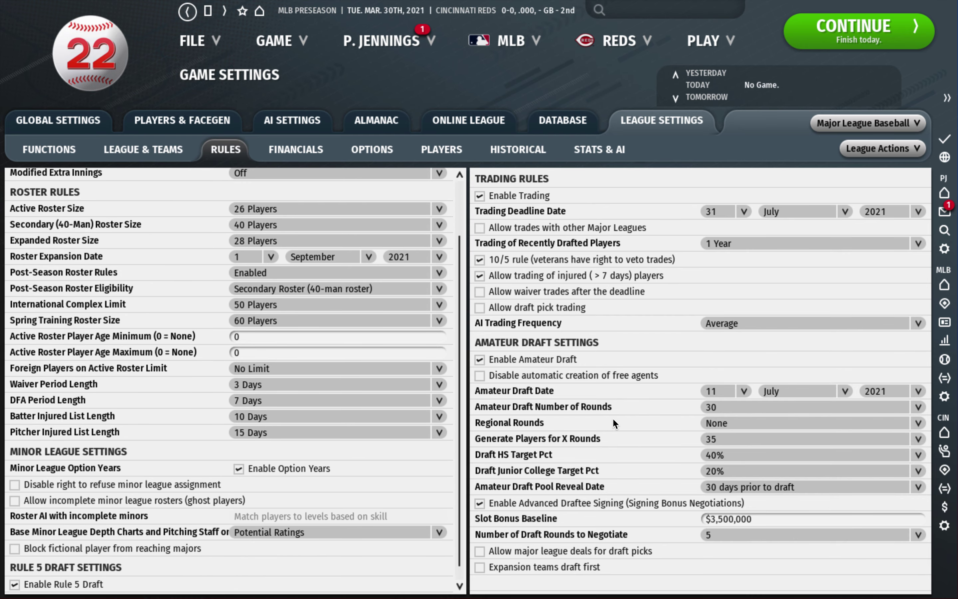
{"action": "left_click", "coordinate": [295, 149]}
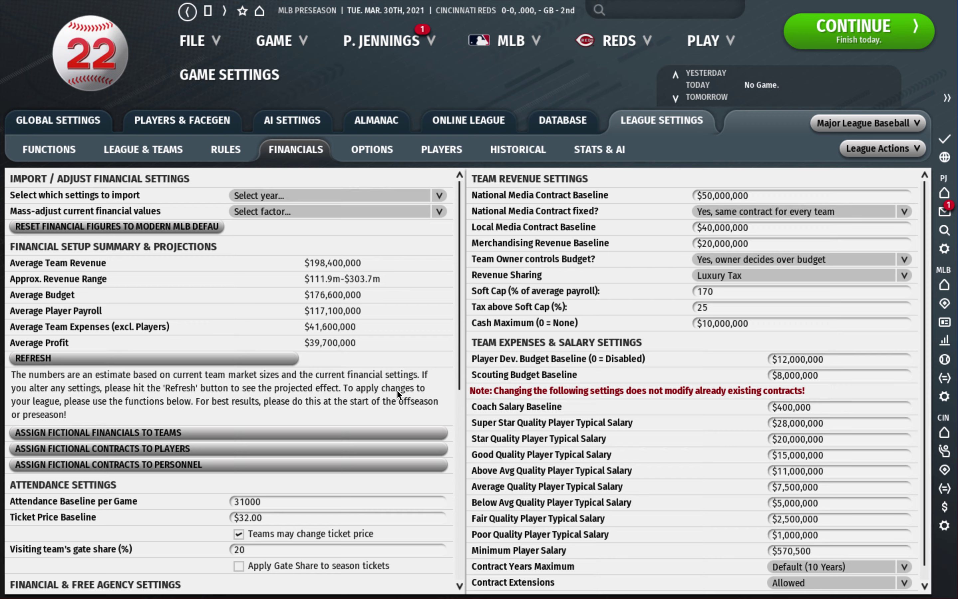
{"action": "scroll", "coordinate": [396, 389], "scroll_direction": "down", "scroll_amount": 10}
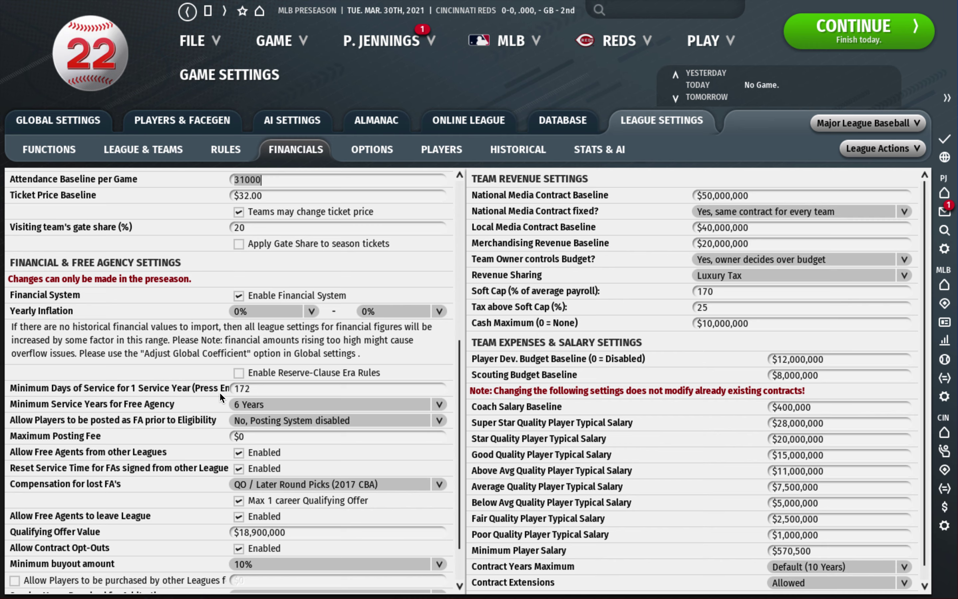
{"action": "scroll", "coordinate": [219, 391], "scroll_direction": "down", "scroll_amount": 1}
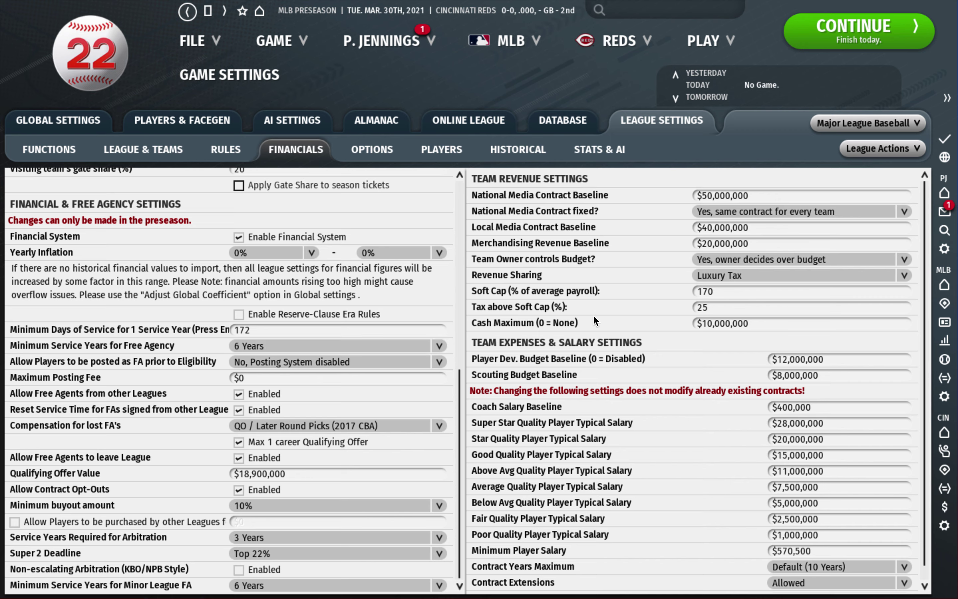
{"action": "left_click", "coordinate": [371, 149]}
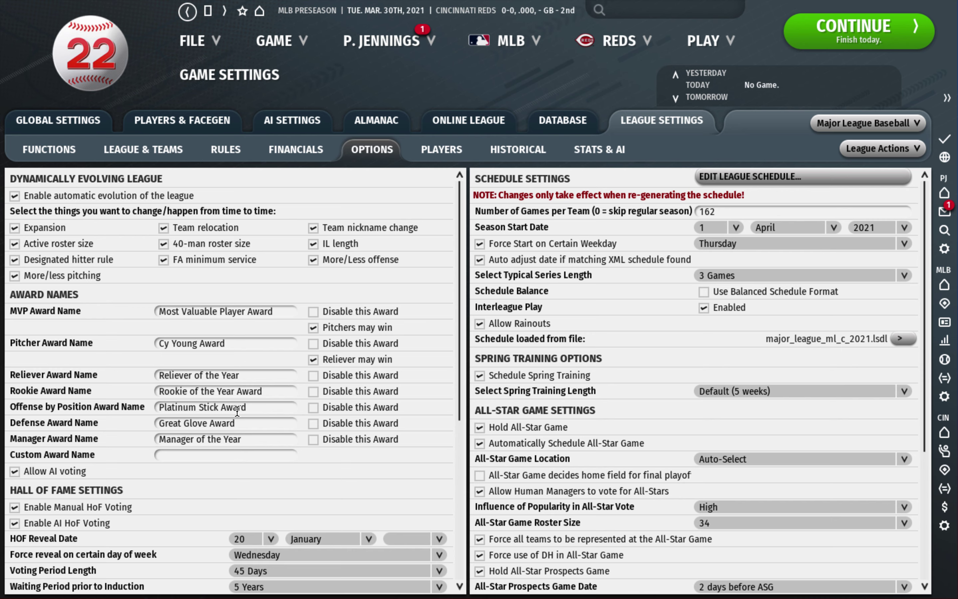
- Replace 'Great' with 'Gold' in the Defense Award Name field
{"action": "double_click", "coordinate": [171, 422]}
{"action": "type", "text": "Gold"}
{"action": "key", "text": "shift+Tab"}
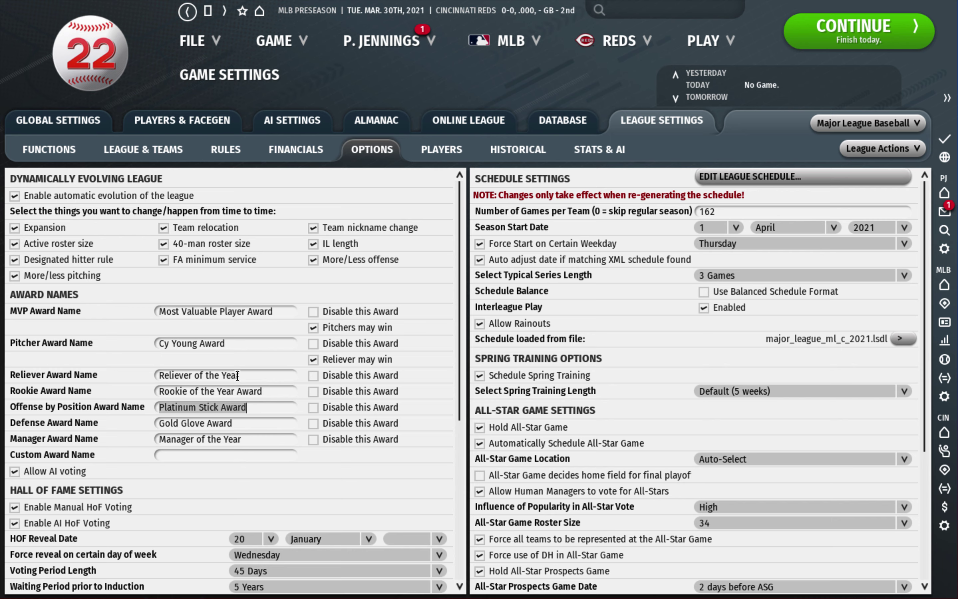
{"action": "scroll", "coordinate": [334, 462], "scroll_direction": "down", "scroll_amount": 5}
{"action": "key", "text": "Tab"}
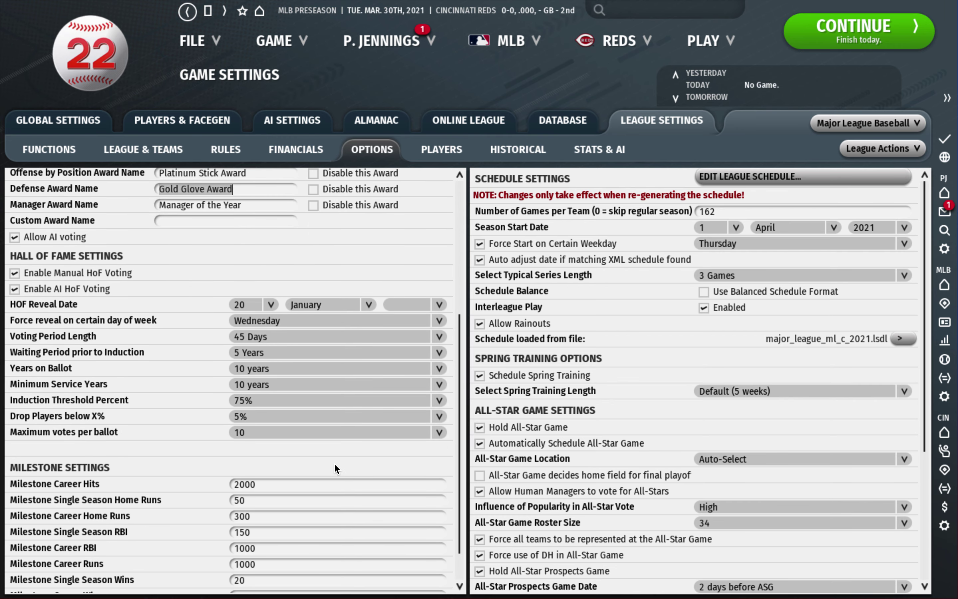
{"action": "key", "text": "Tab"}
{"action": "key", "text": "Tab"}
{"action": "scroll", "coordinate": [135, 432], "scroll_direction": "down", "scroll_amount": 1}
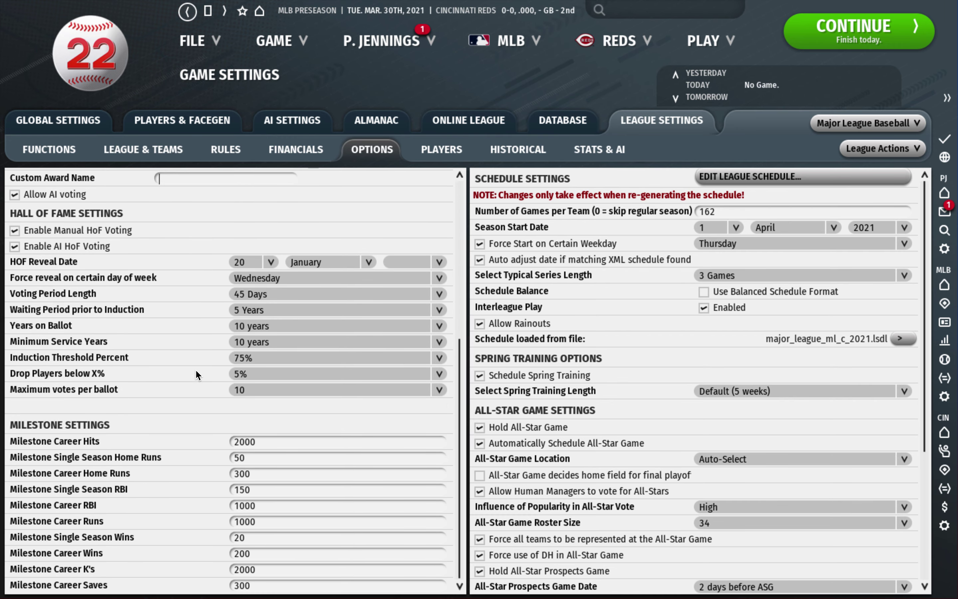
{"action": "left_click", "coordinate": [284, 362]}
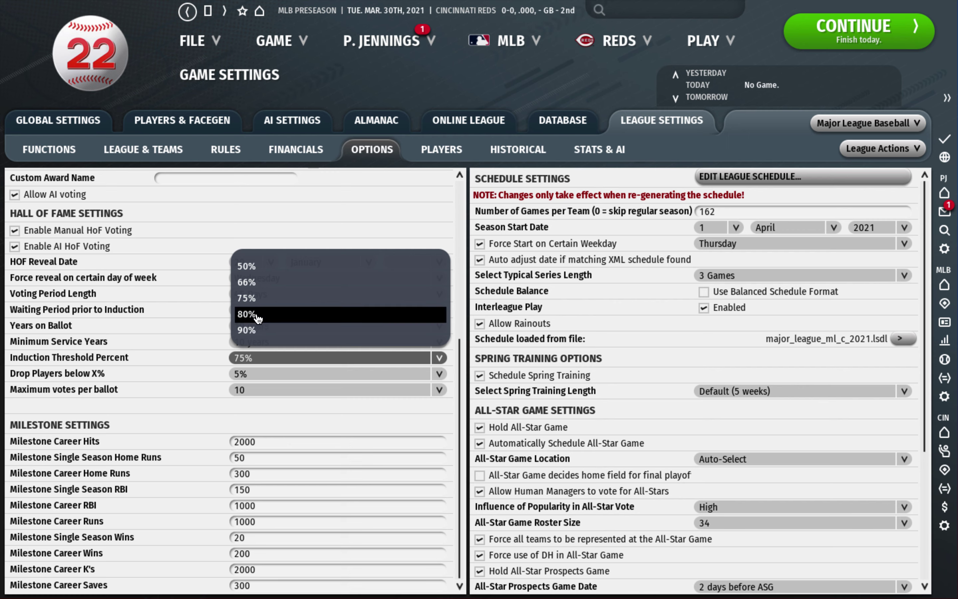
{"action": "left_click", "coordinate": [402, 204]}
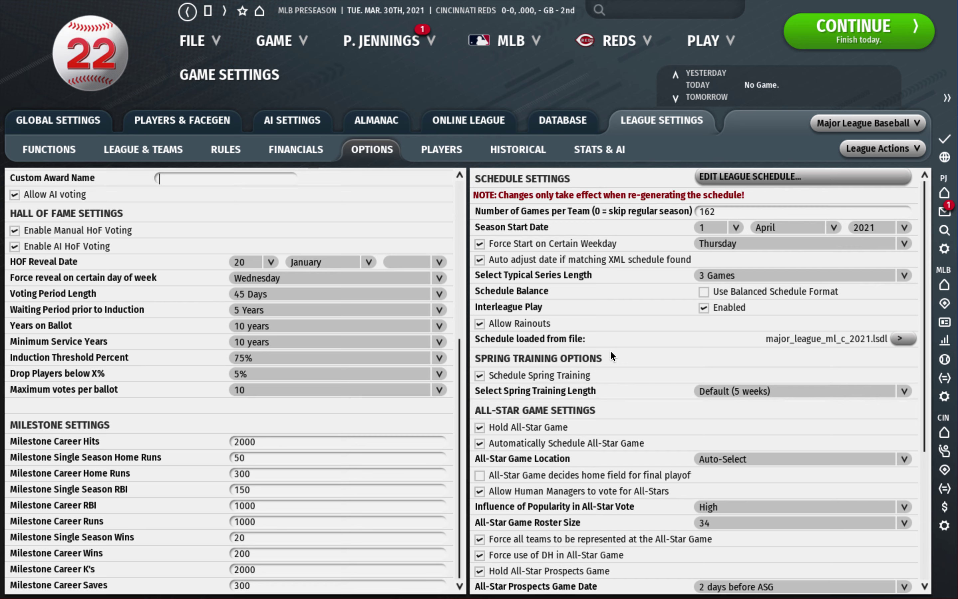
{"action": "scroll", "coordinate": [704, 437], "scroll_direction": "down", "scroll_amount": 3}
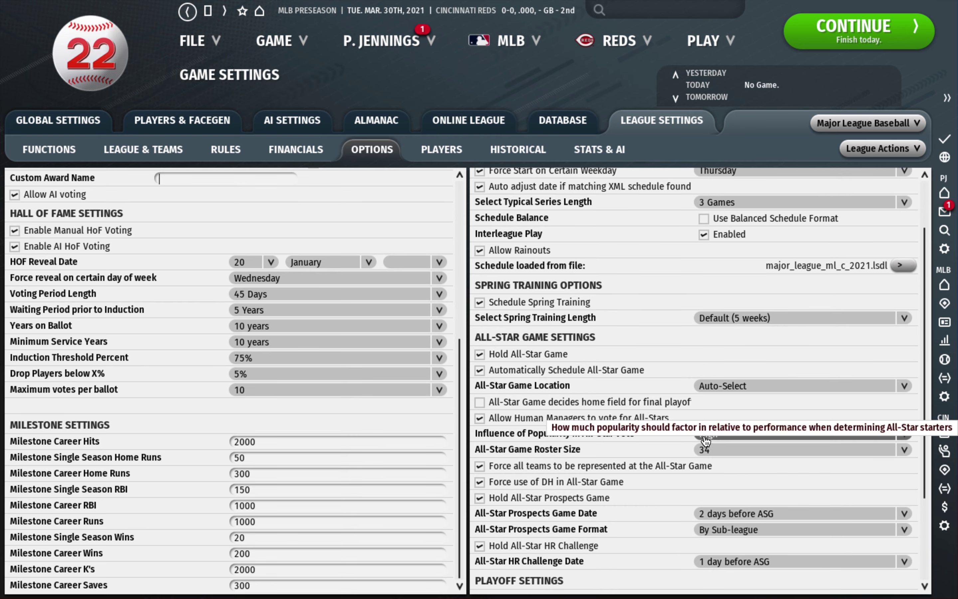
{"action": "scroll", "coordinate": [679, 465], "scroll_direction": "down", "scroll_amount": 2}
{"action": "scroll", "coordinate": [678, 467], "scroll_direction": "down", "scroll_amount": 2}
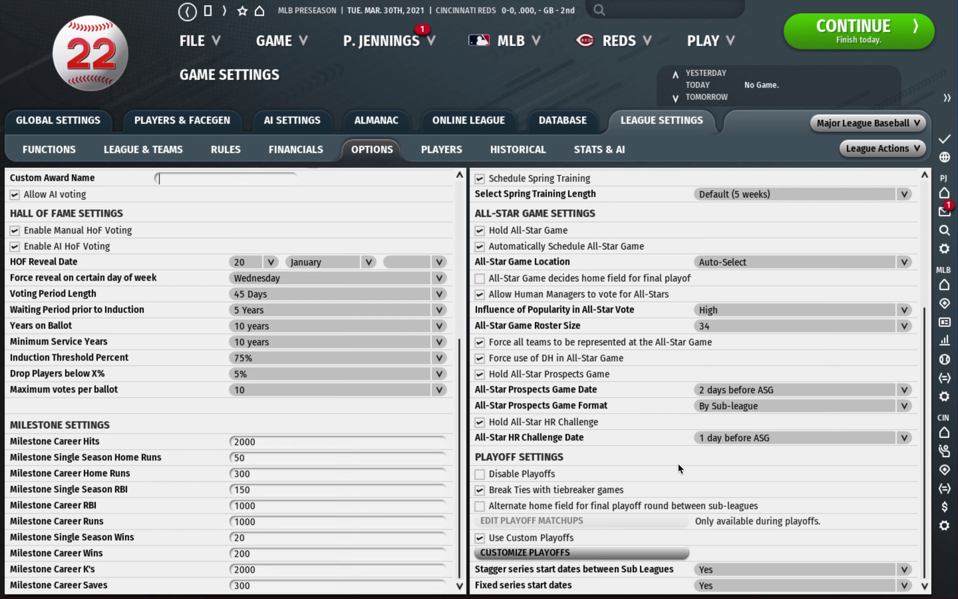
{"action": "scroll", "coordinate": [678, 466], "scroll_direction": "up", "scroll_amount": 3}
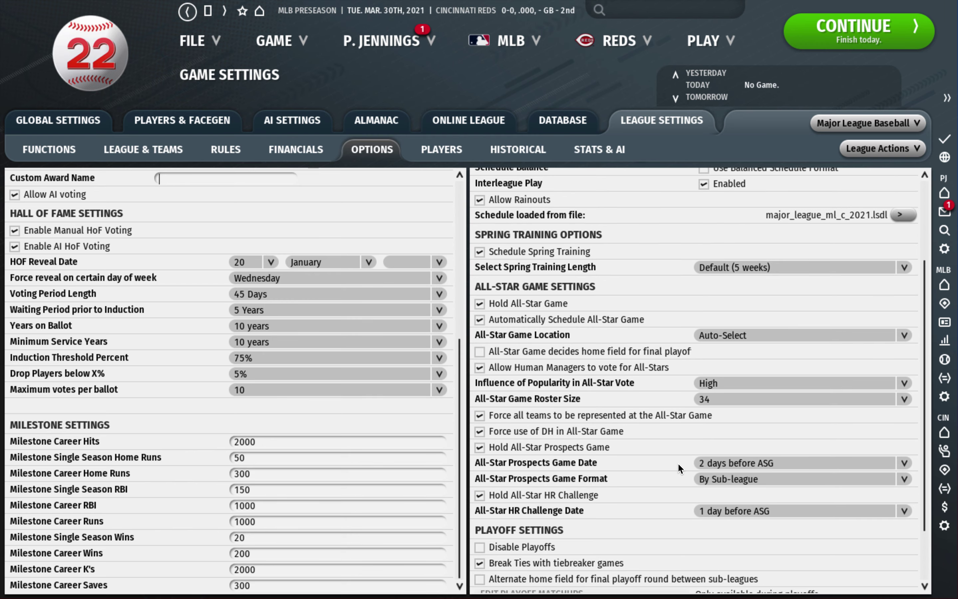
{"action": "scroll", "coordinate": [677, 462], "scroll_direction": "up", "scroll_amount": 5}
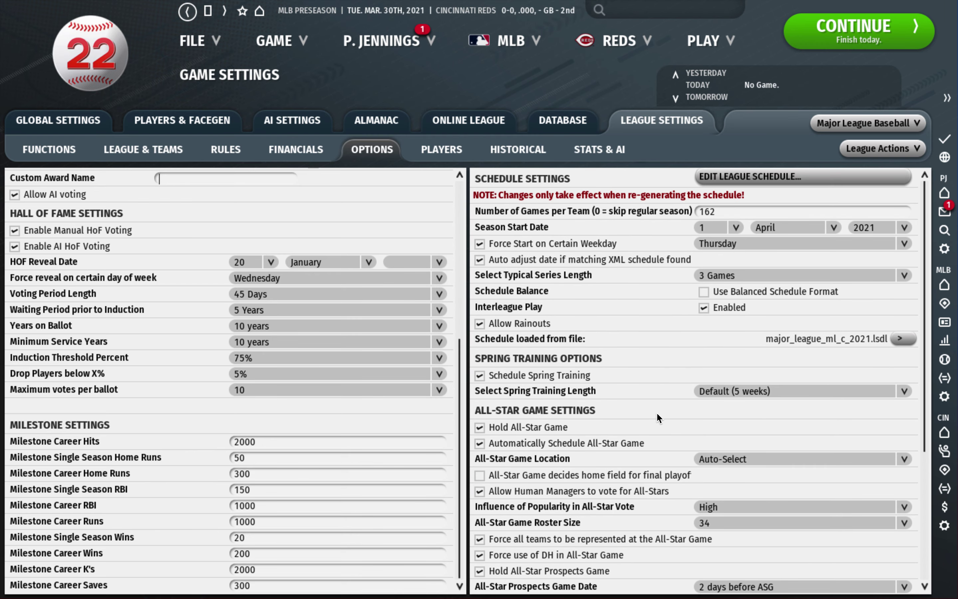
{"action": "scroll", "coordinate": [656, 412], "scroll_direction": "down", "scroll_amount": 5}
{"action": "scroll", "coordinate": [653, 408], "scroll_direction": "up", "scroll_amount": 5}
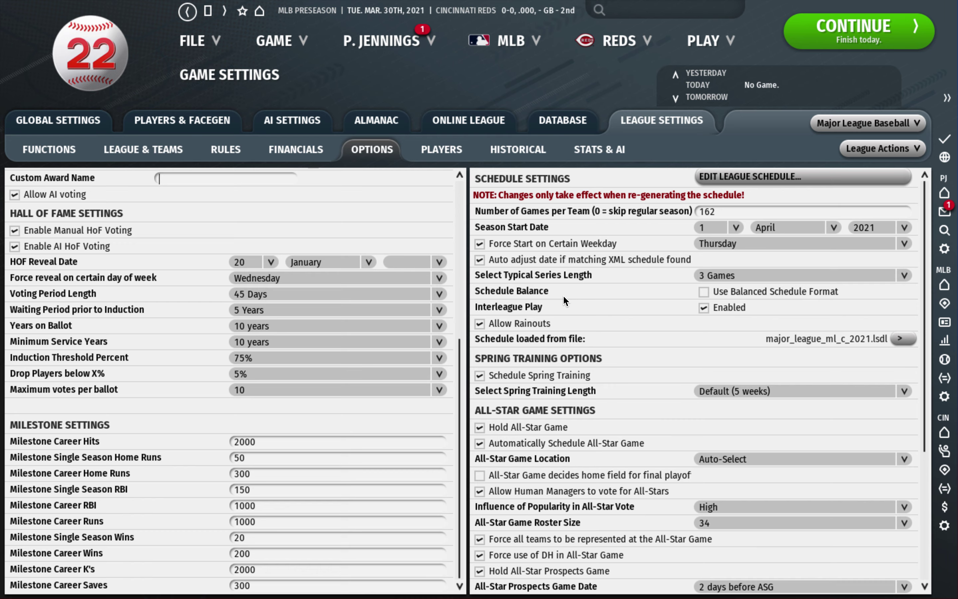
- Review the Players and Historical sub-tabs, then open the Stats & AI modifiers page
{"action": "left_click", "coordinate": [436, 153]}
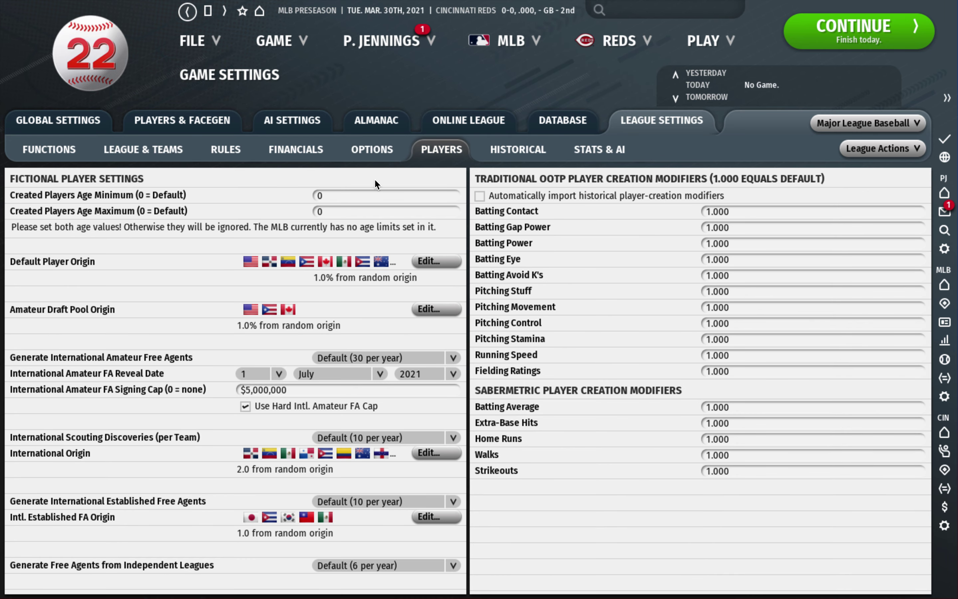
{"action": "left_click", "coordinate": [498, 155]}
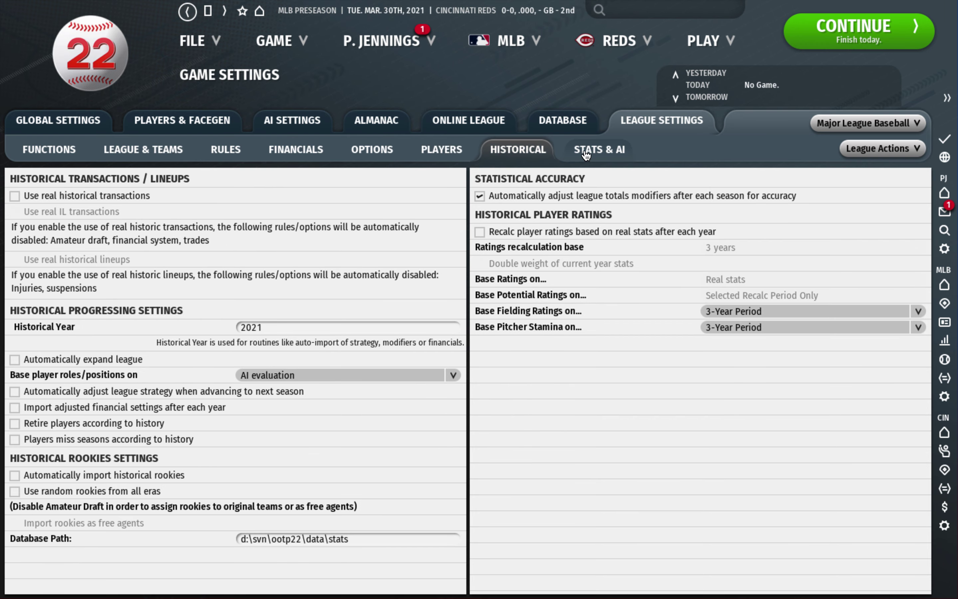
{"action": "left_click", "coordinate": [594, 155]}
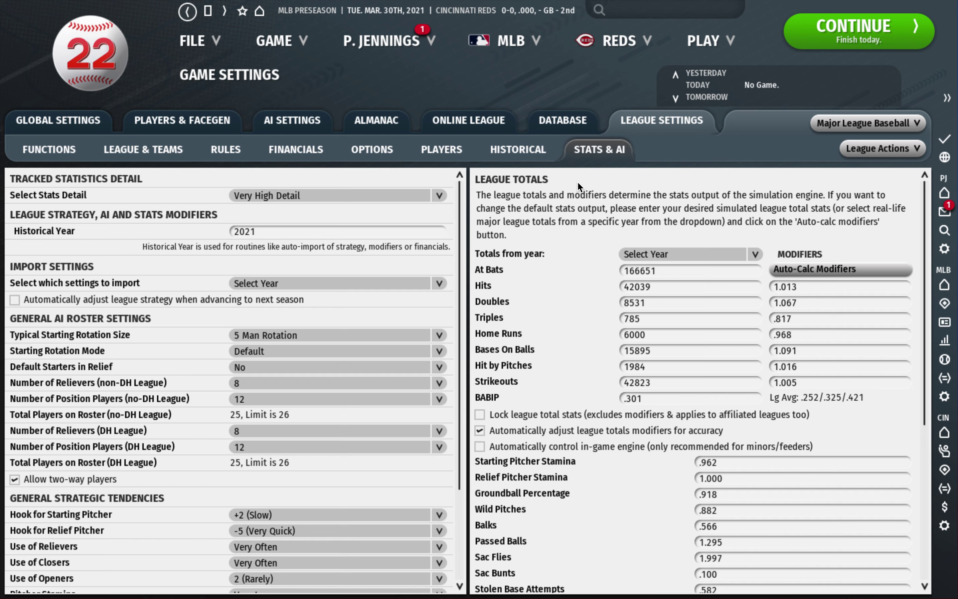
{"action": "left_click", "coordinate": [653, 254]}
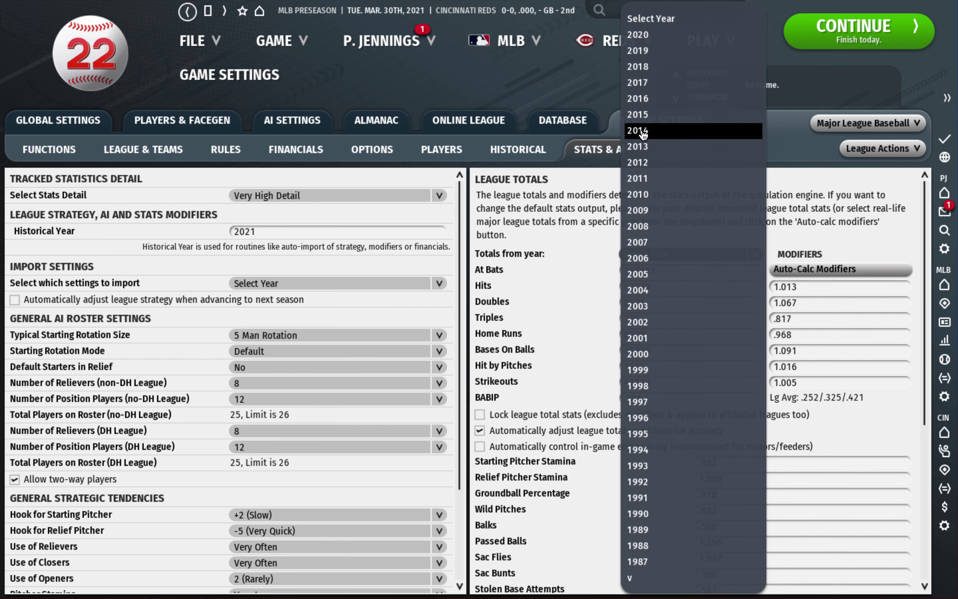
{"action": "left_click", "coordinate": [545, 227]}
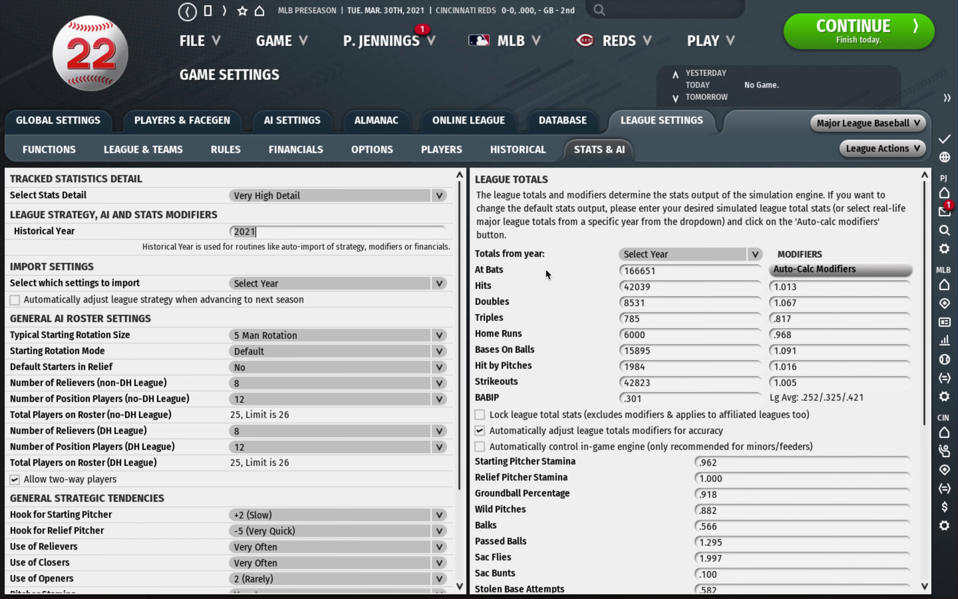
{"action": "scroll", "coordinate": [558, 365], "scroll_direction": "down", "scroll_amount": 4}
{"action": "scroll", "coordinate": [558, 368], "scroll_direction": "down", "scroll_amount": 2}
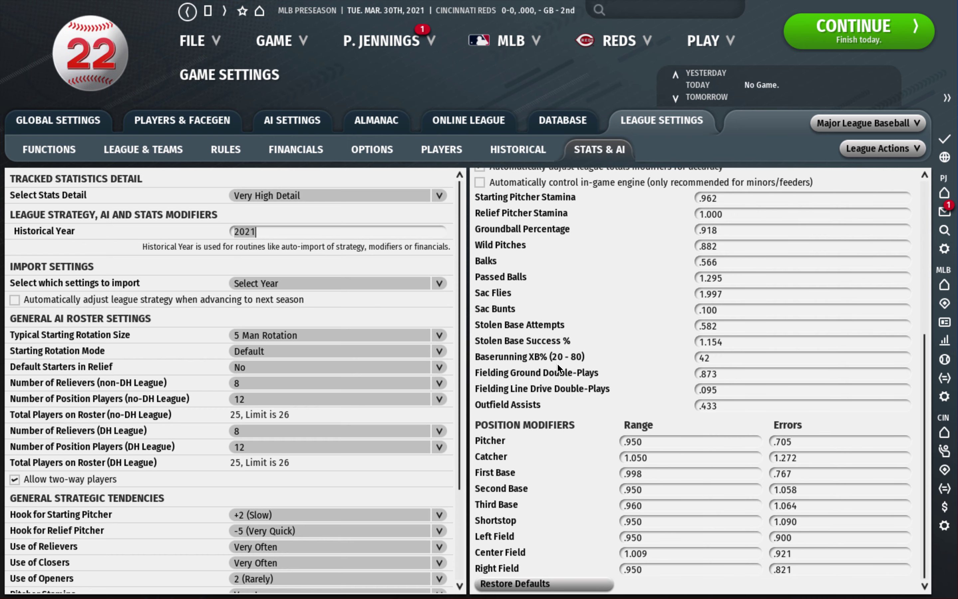
{"action": "scroll", "coordinate": [102, 431], "scroll_direction": "down", "scroll_amount": 3}
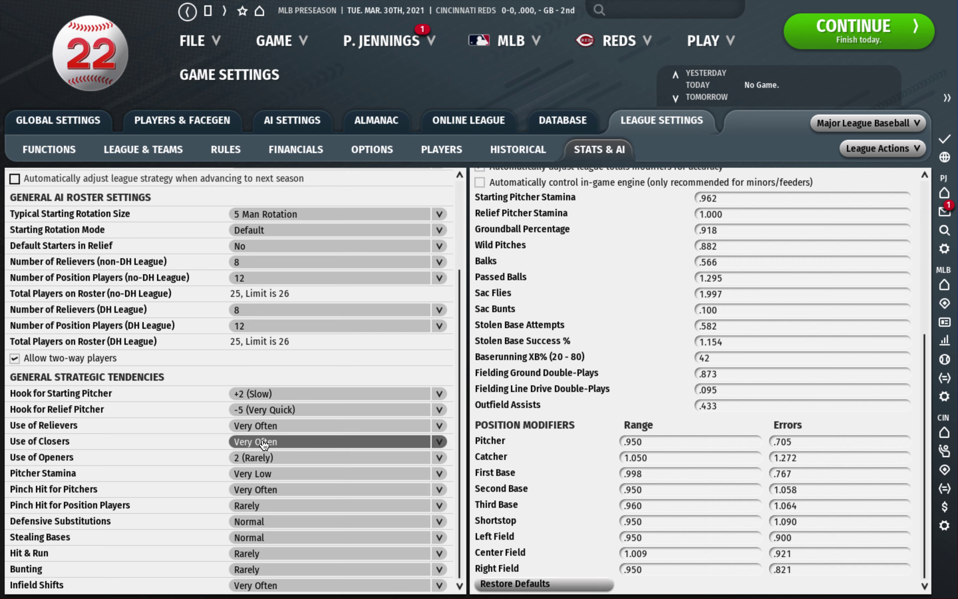
{"action": "left_click", "coordinate": [286, 395]}
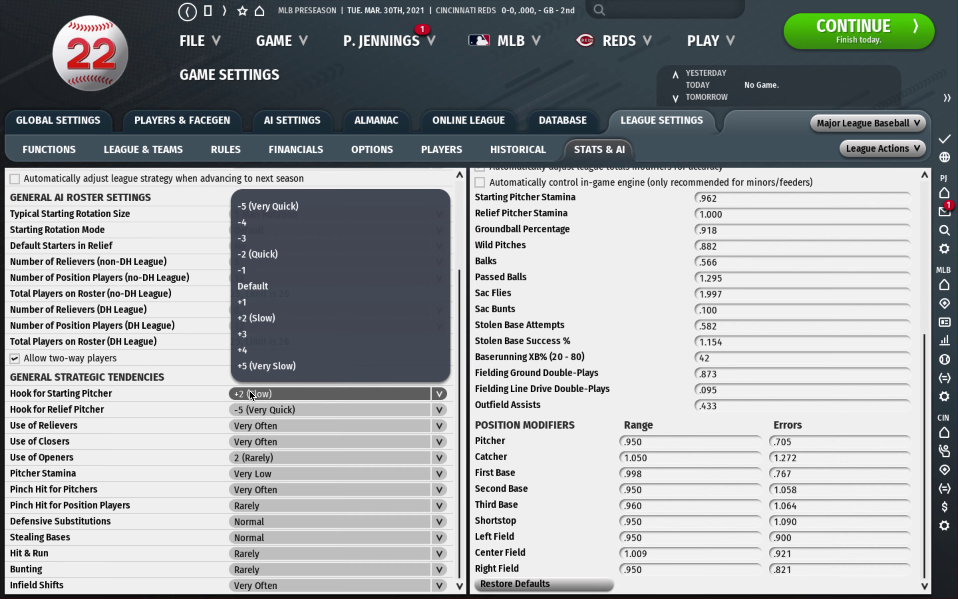
{"action": "left_click", "coordinate": [262, 396]}
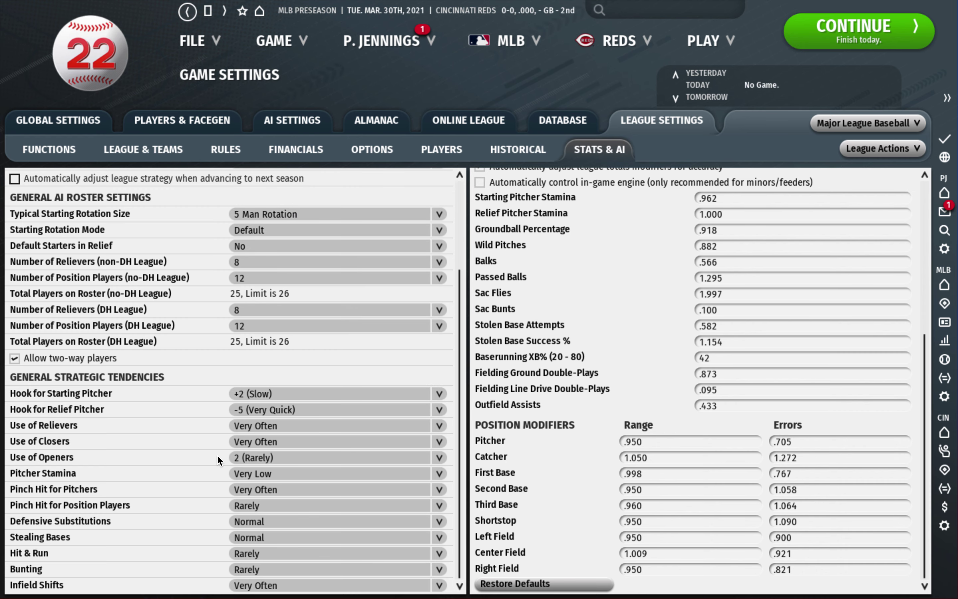
{"action": "scroll", "coordinate": [220, 460], "scroll_direction": "up", "scroll_amount": 3}
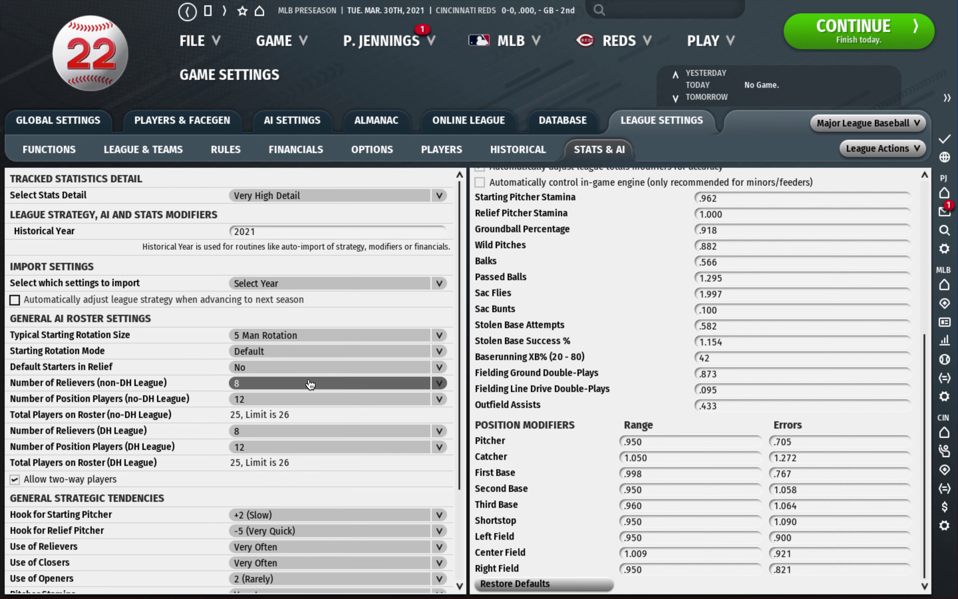
{"action": "scroll", "coordinate": [575, 432], "scroll_direction": "up", "scroll_amount": 7}
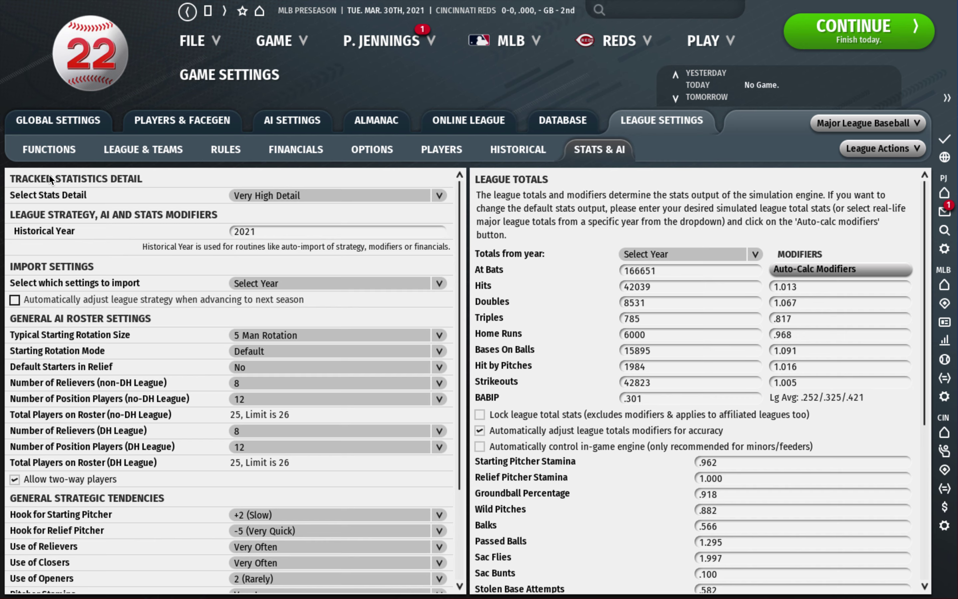
{"action": "mouse_move", "coordinate": [570, 5]}
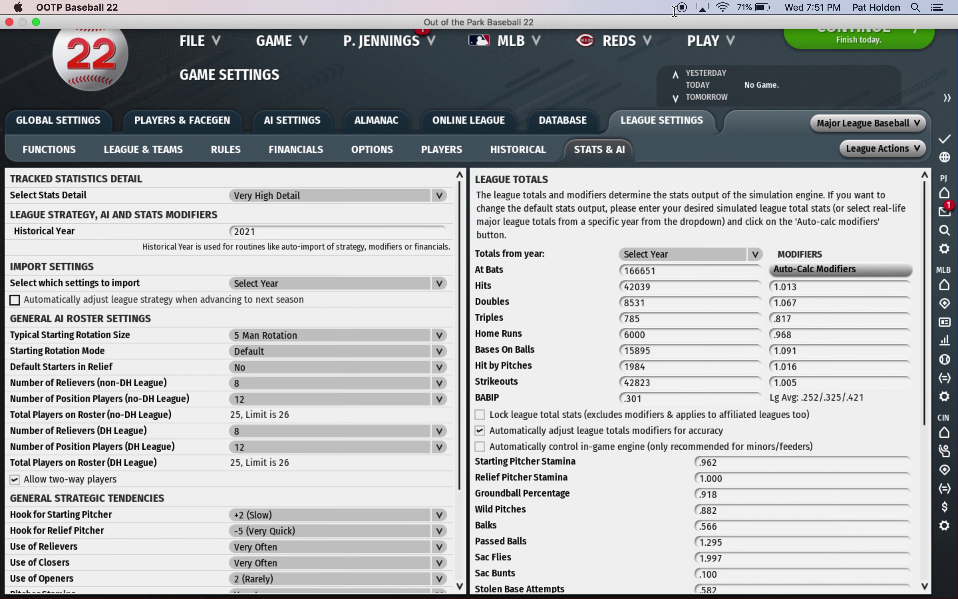